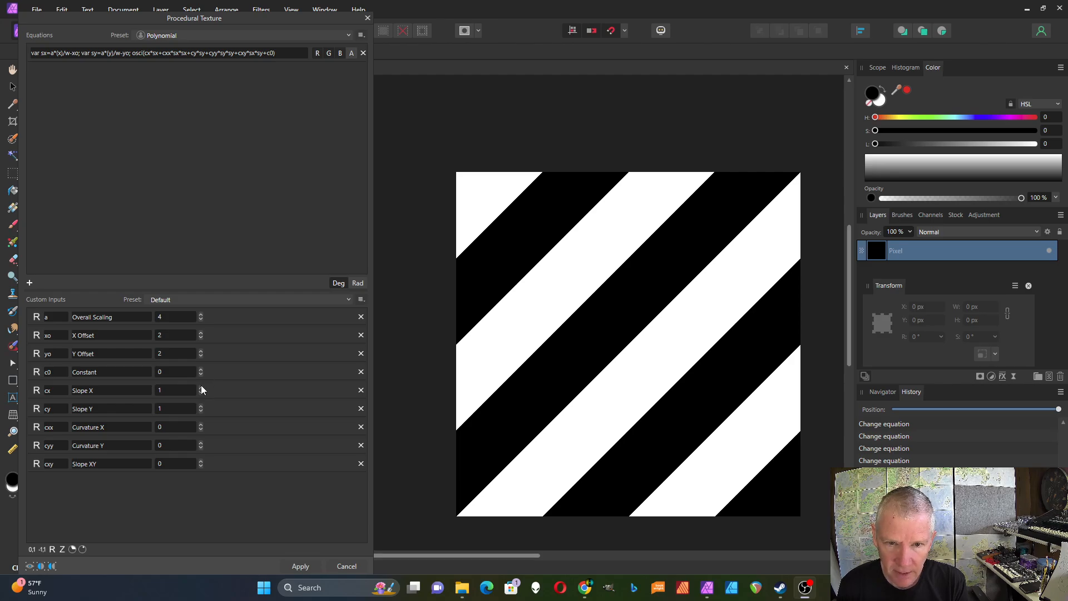
- Set the polynomial texture's Overall Scaling to 6 and Slope X to -1
click(202, 315)
click(201, 315)
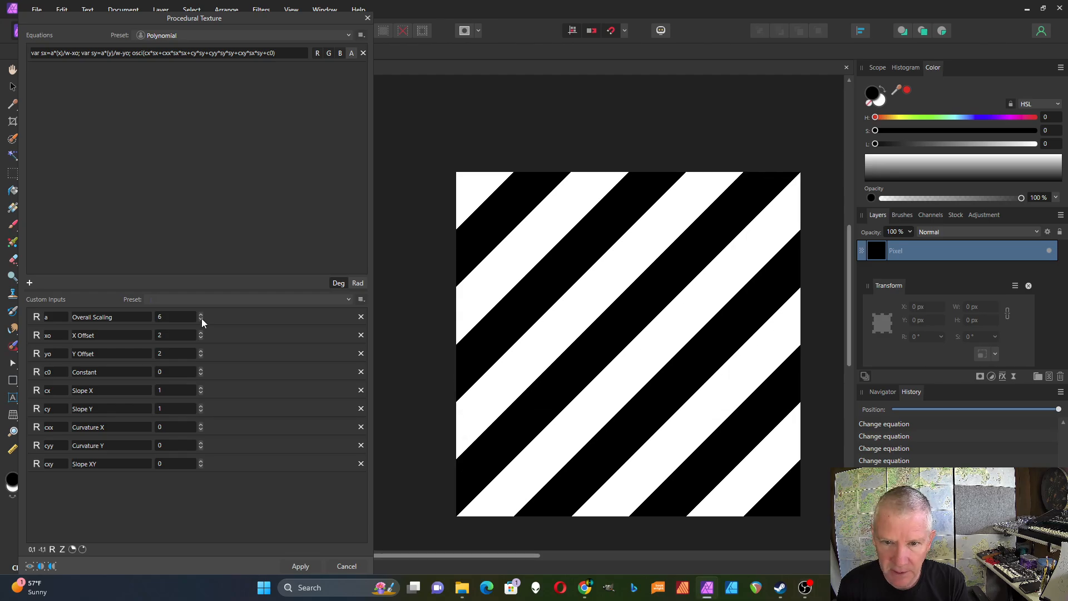
click(200, 388)
click(200, 388)
scroll(200, 389, down, 4)
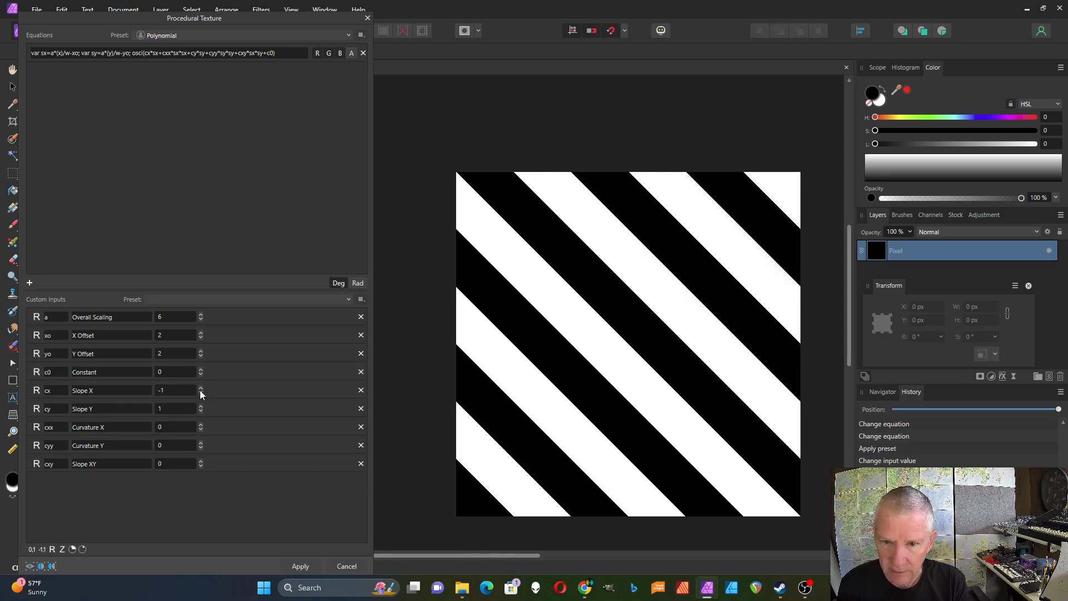
- Set Slope Y to 3 and both Curvature X and Curvature Y to 1
click(201, 406)
click(200, 406)
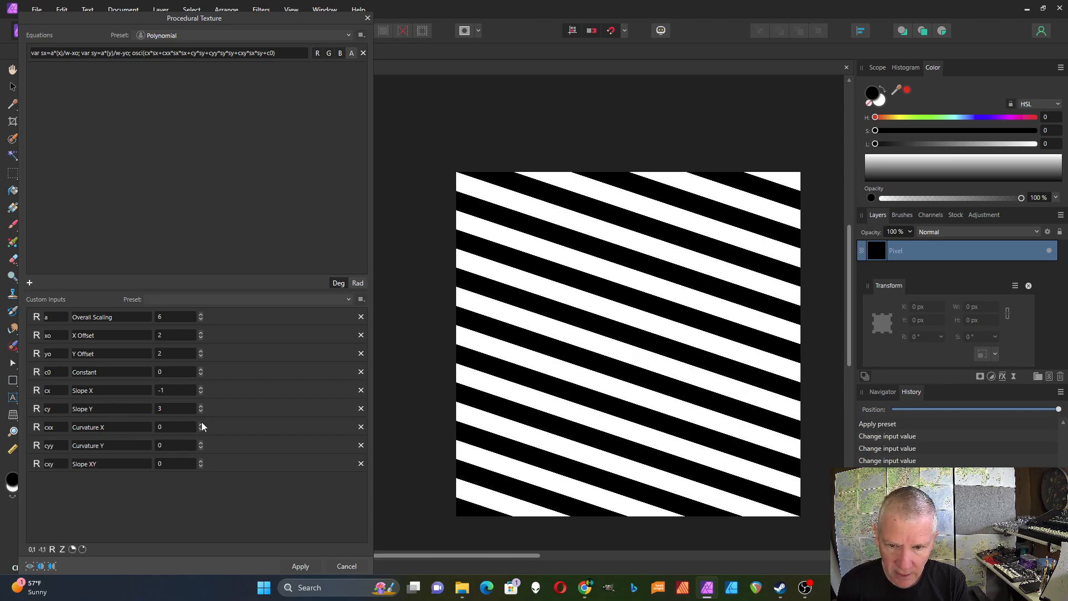
click(200, 424)
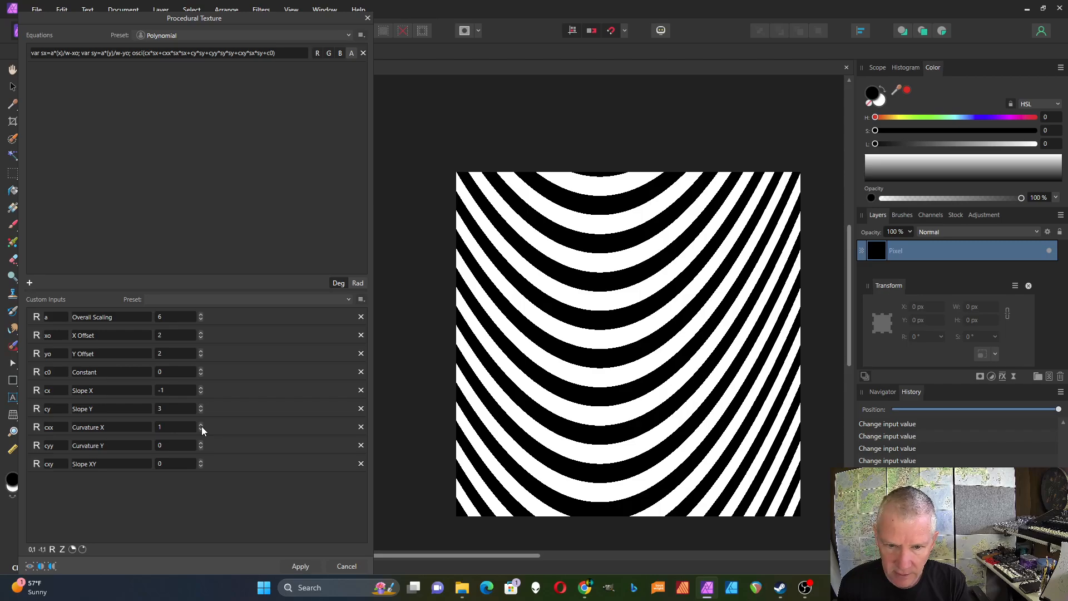
click(202, 442)
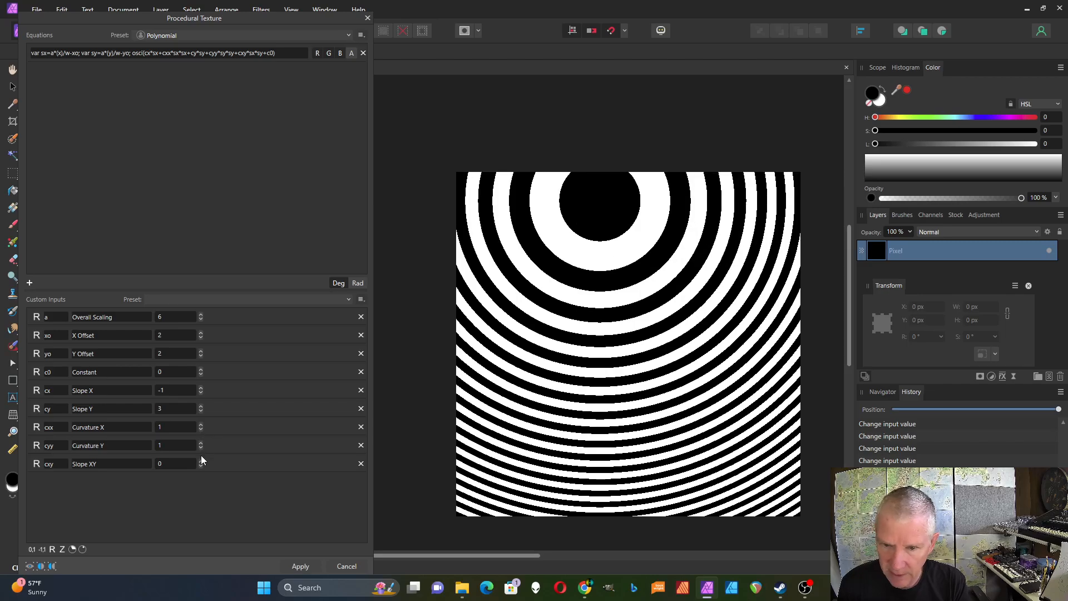
- Set Slope XY to 2, then close the Procedural Texture dialog without applying
click(201, 461)
click(201, 461)
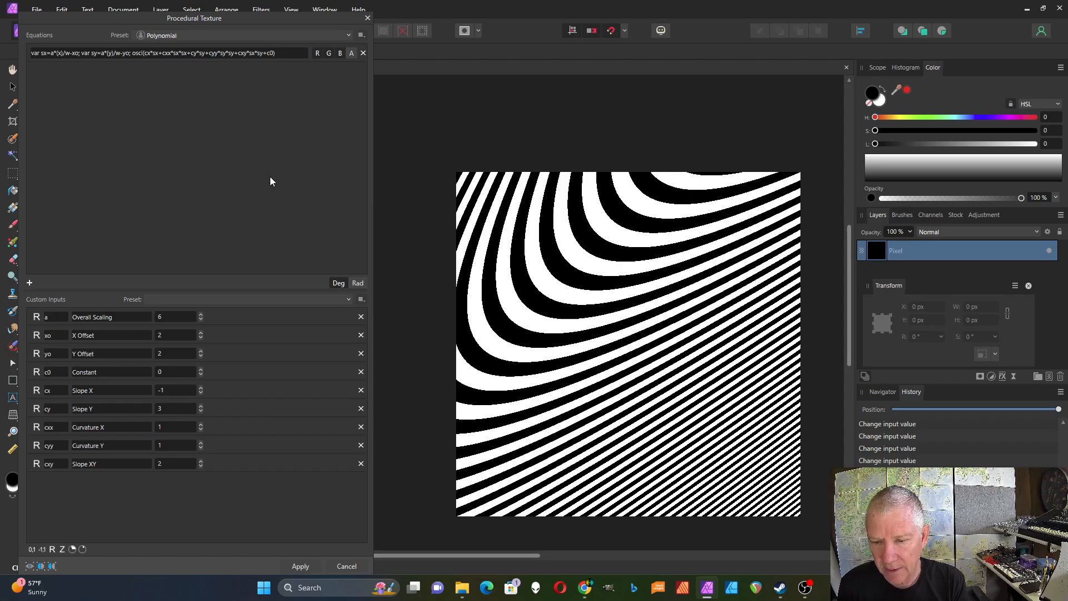
click(368, 20)
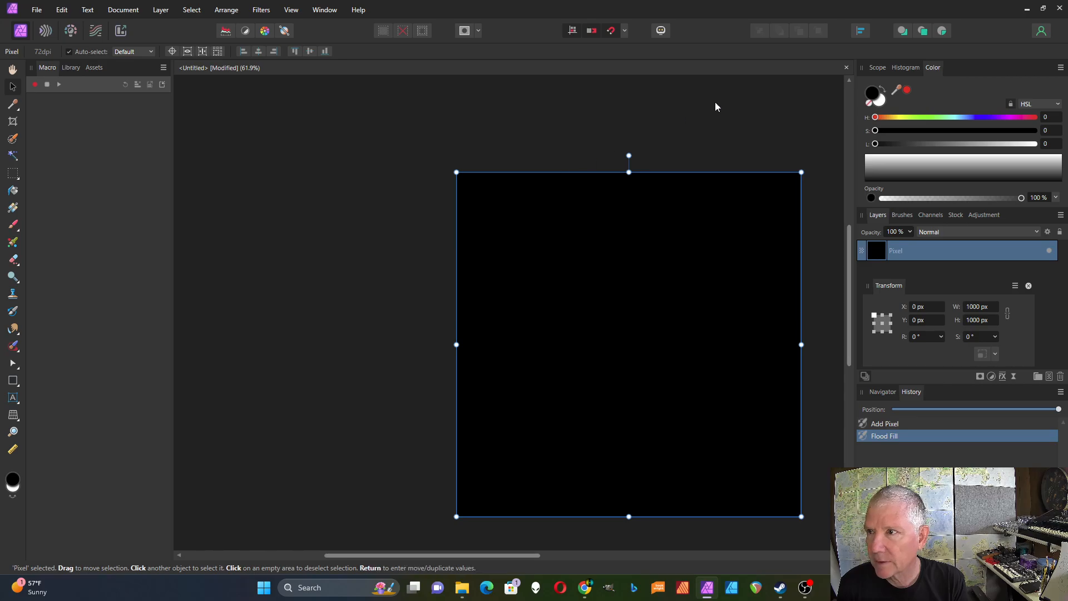
- Close the current document without saving changes
click(846, 67)
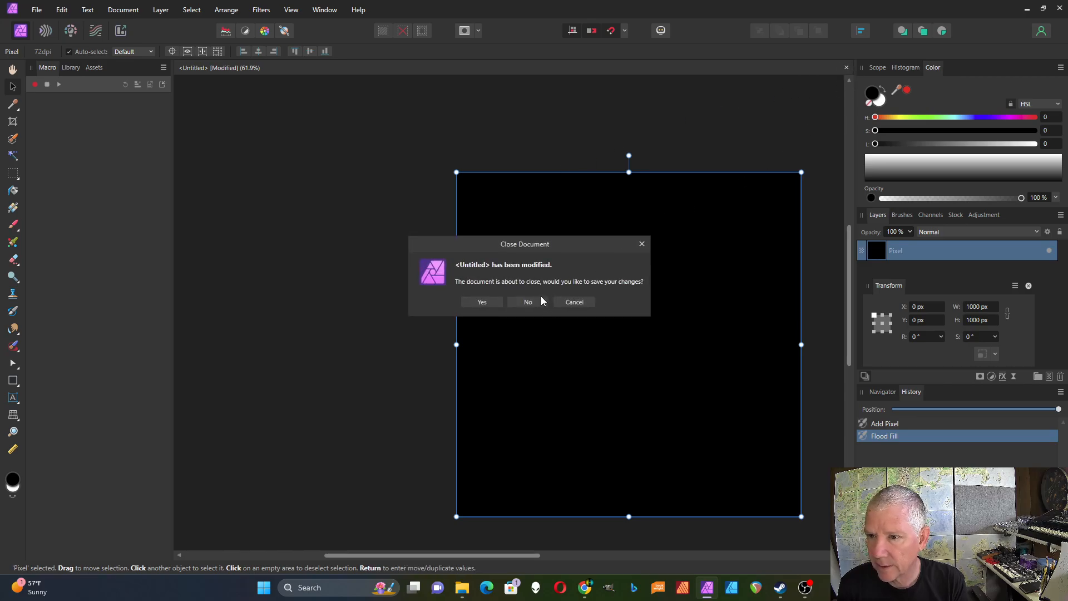
click(528, 302)
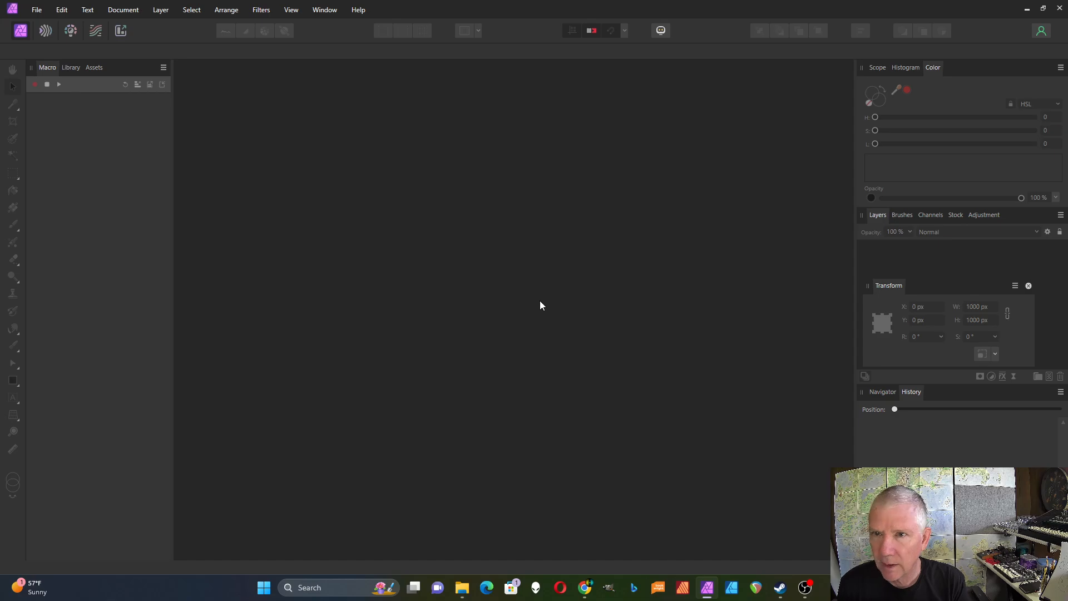
- Create a new document with page width and height of 1000 px
click(42, 15)
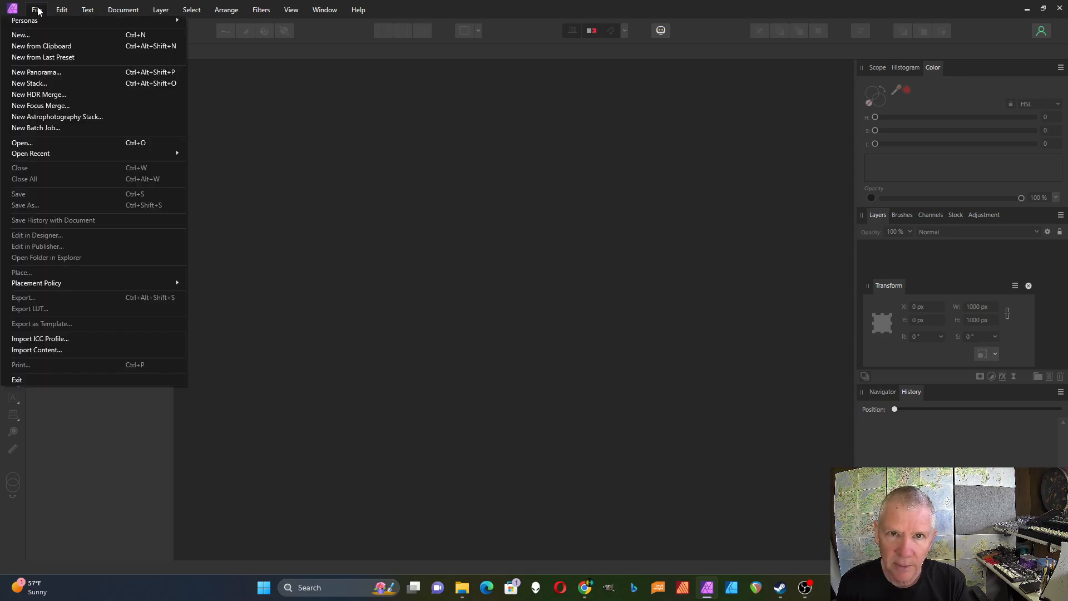
click(40, 35)
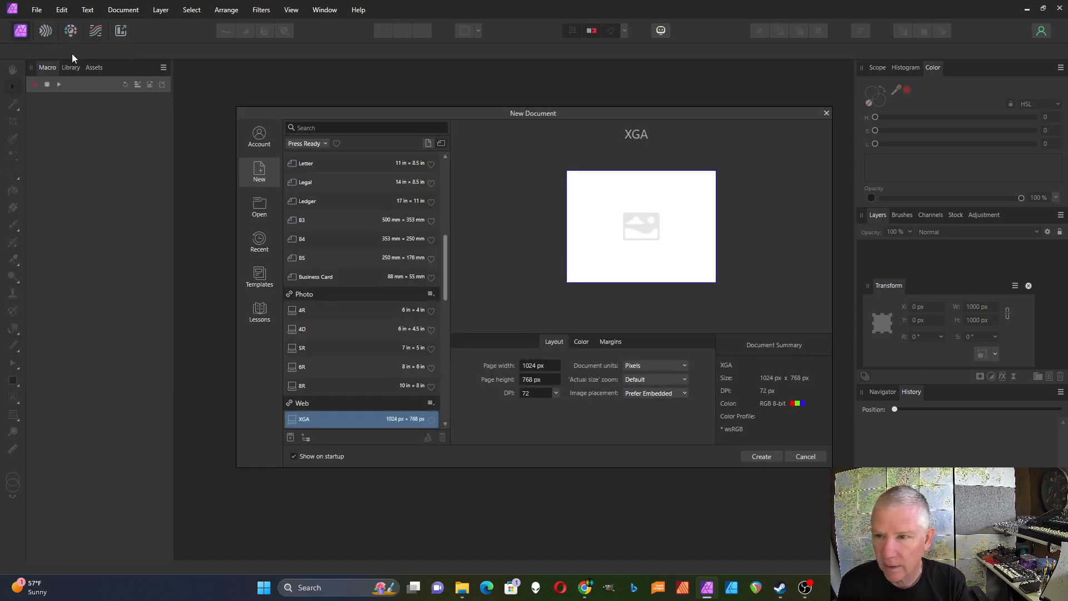
click(527, 365)
text(1000)
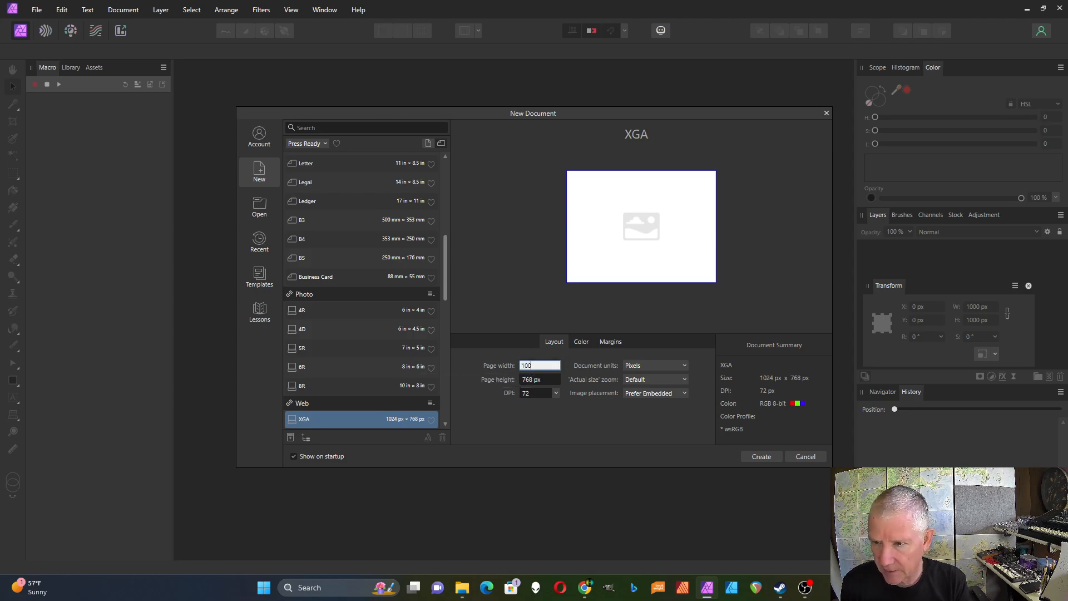
click(526, 382)
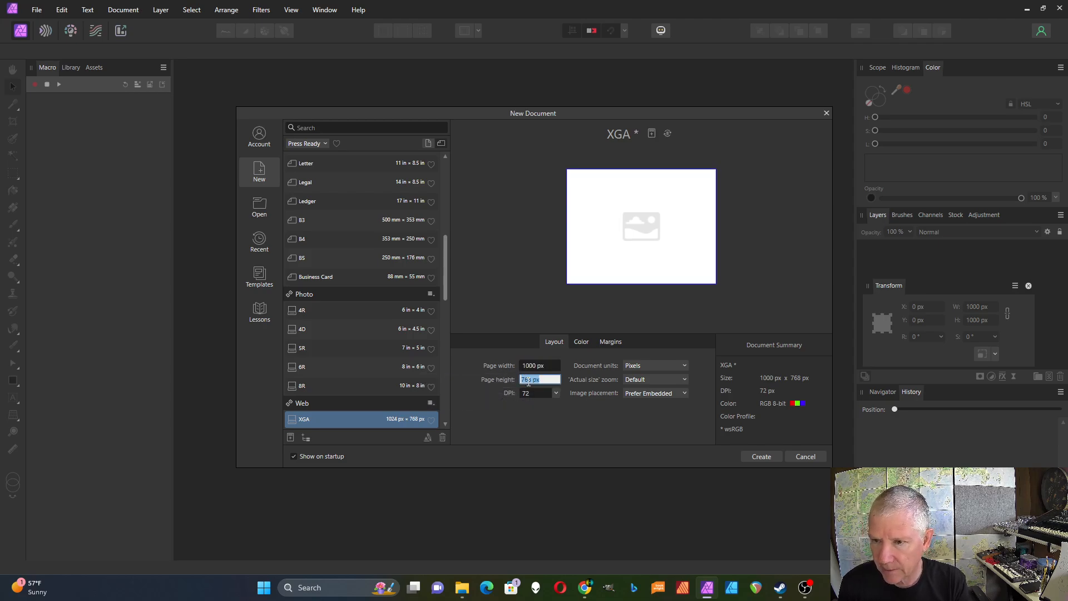
text(1000)
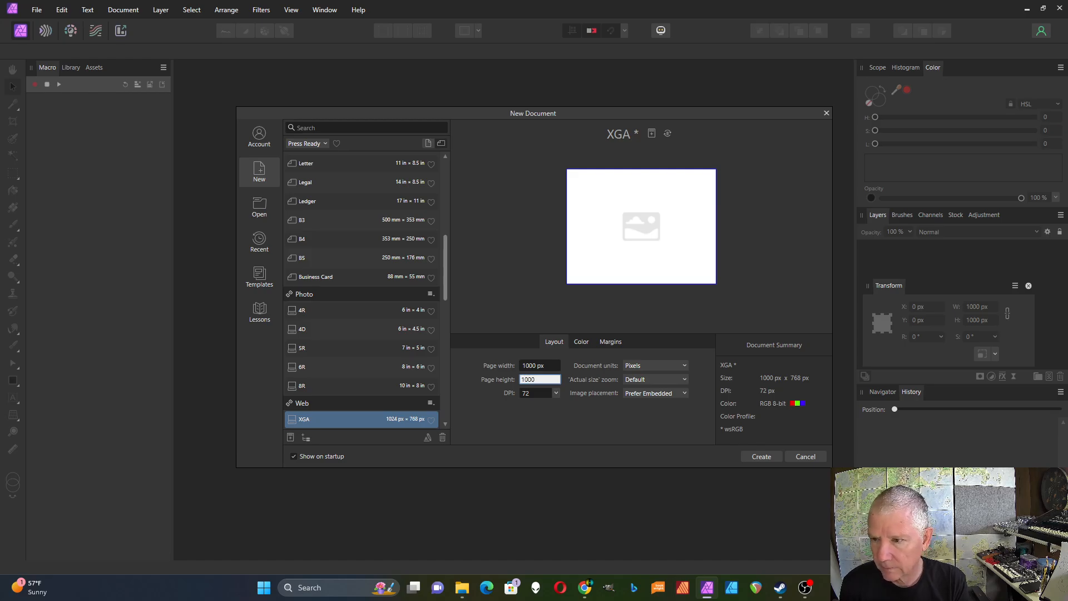
click(760, 457)
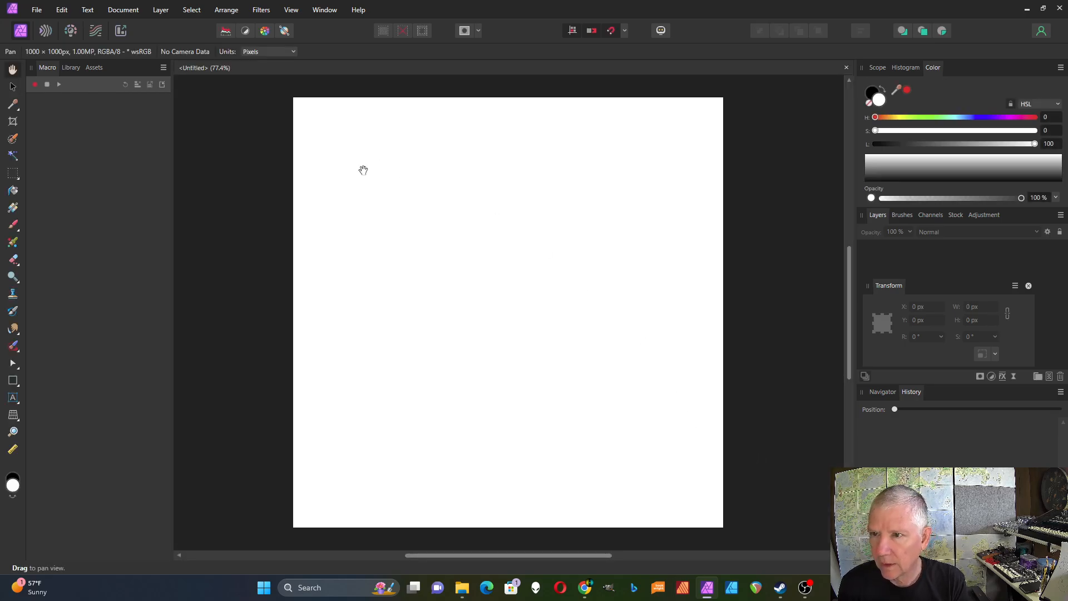
- Add a new pixel layer to the document
drag(543, 556, 485, 557)
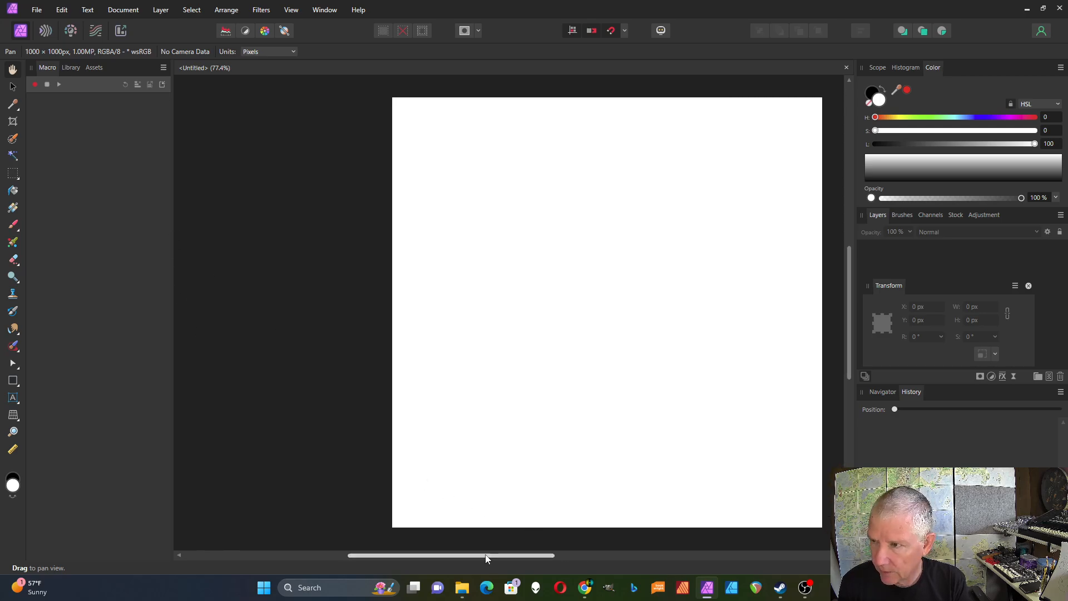
click(1049, 377)
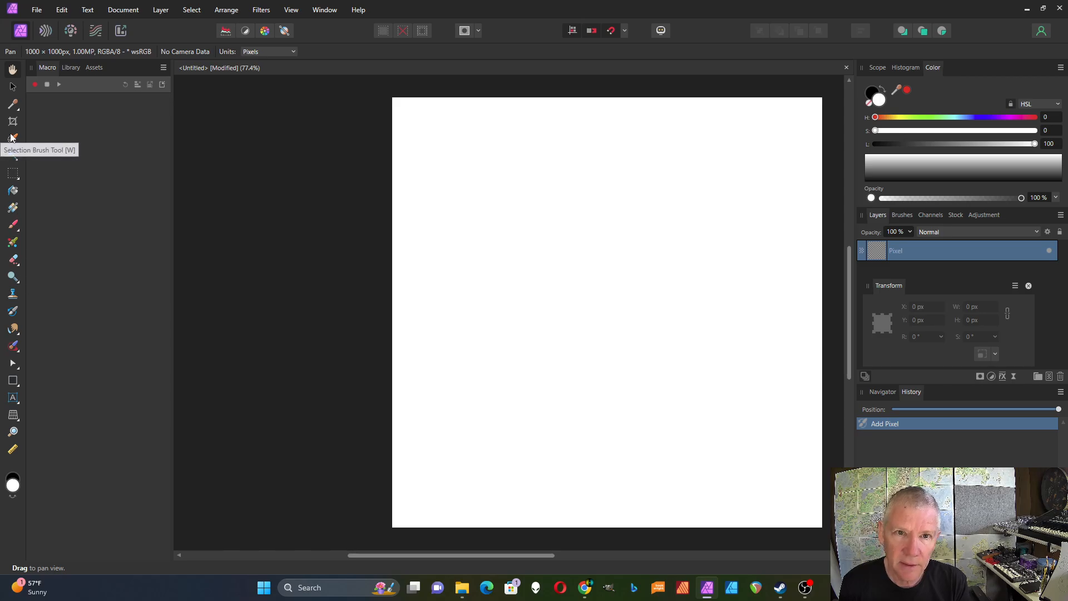
- Flood fill the pixel layer with black
click(11, 485)
click(13, 190)
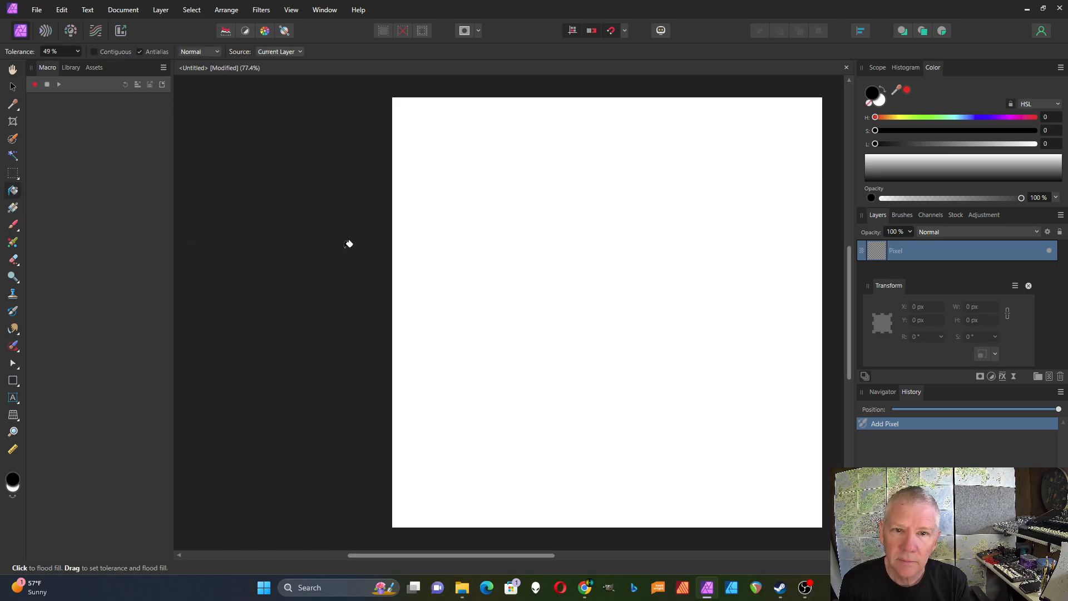
click(518, 248)
- Open the Procedural Texture filter, choose the Checkered preset, and set the texture origin on the canvas
click(13, 86)
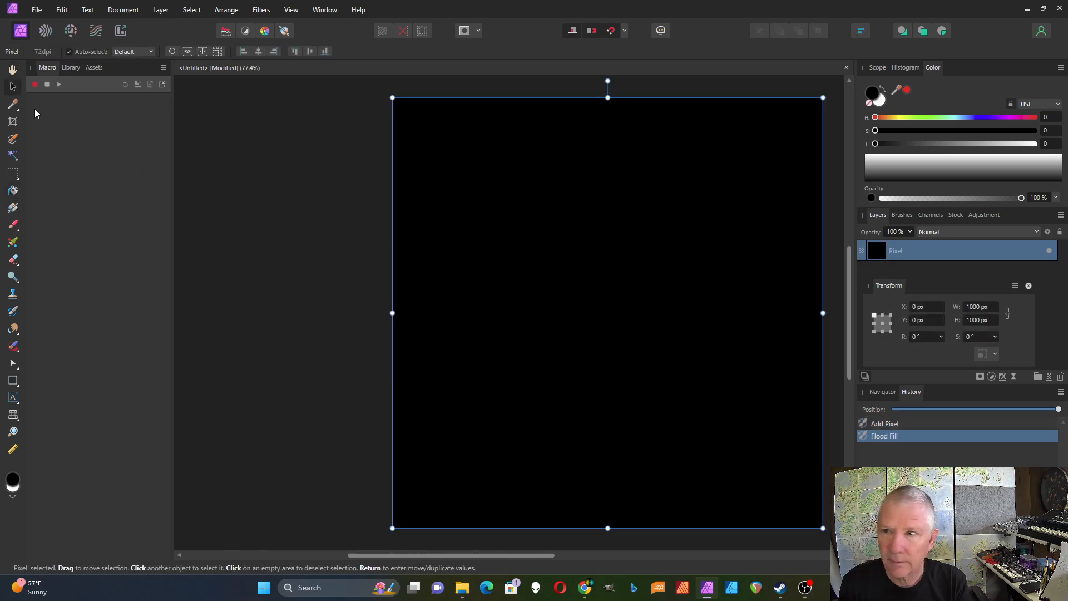
click(269, 11)
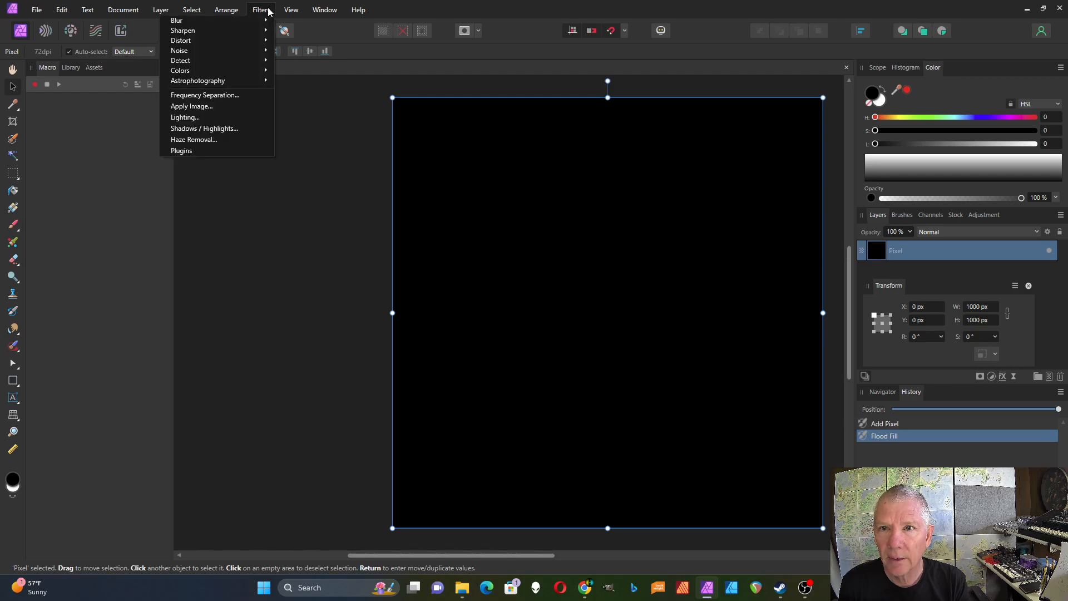
mouse_move(245, 73)
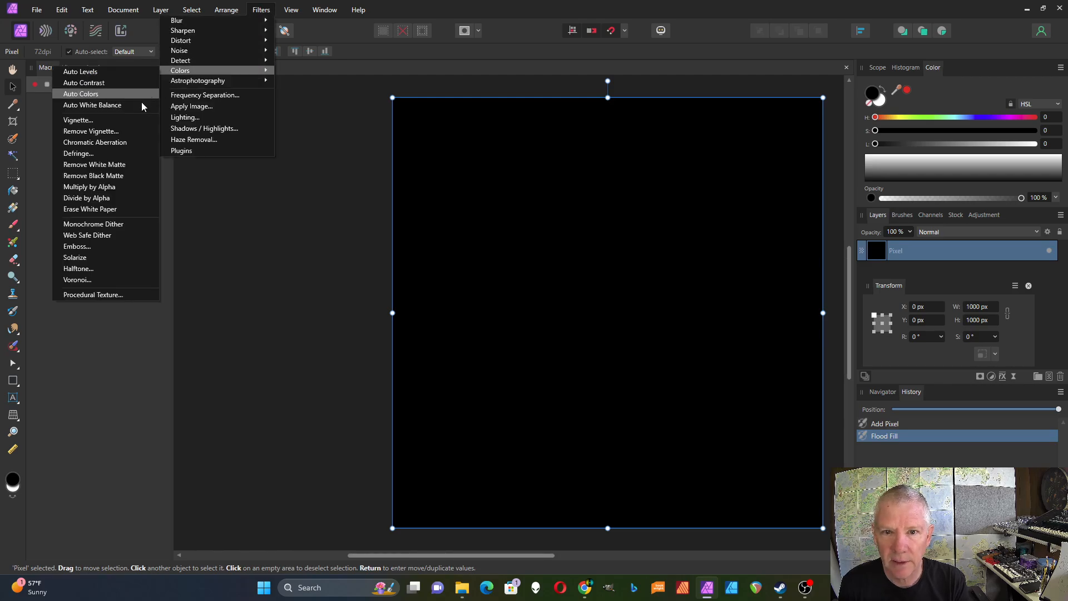
click(89, 295)
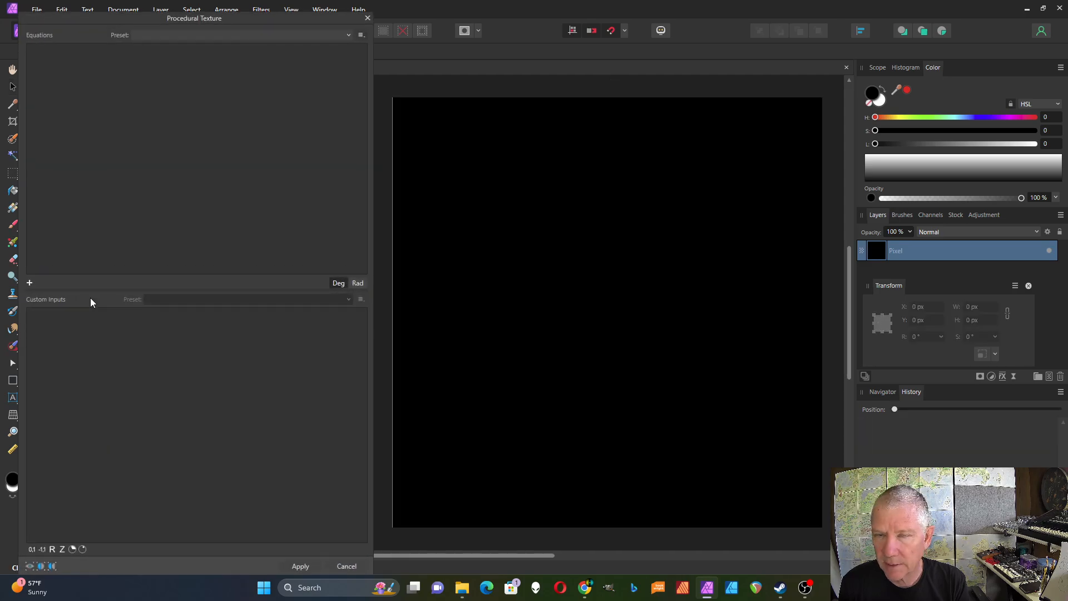
click(349, 34)
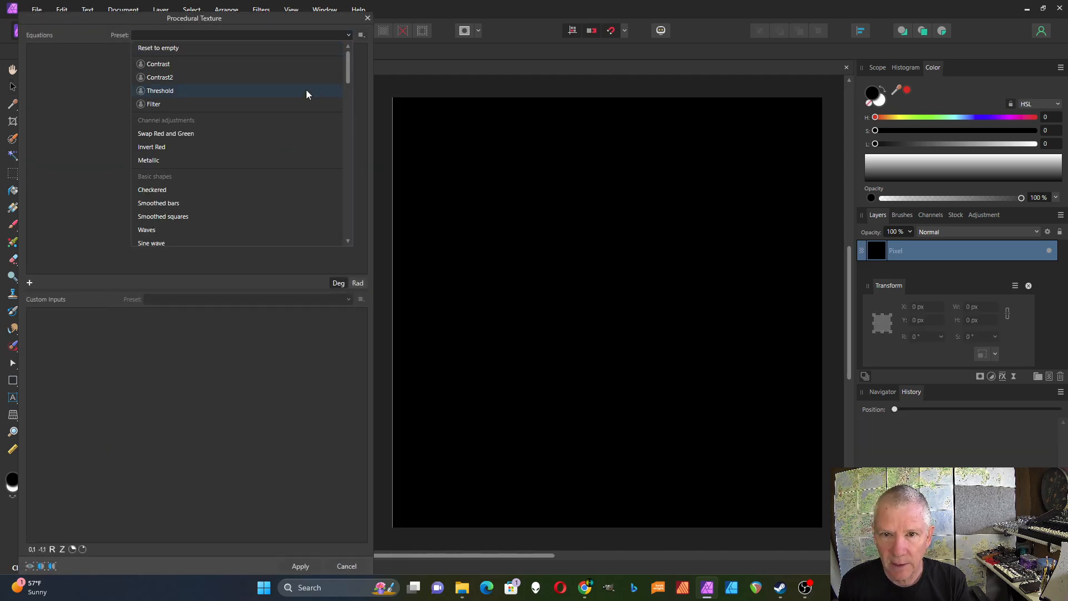
click(201, 196)
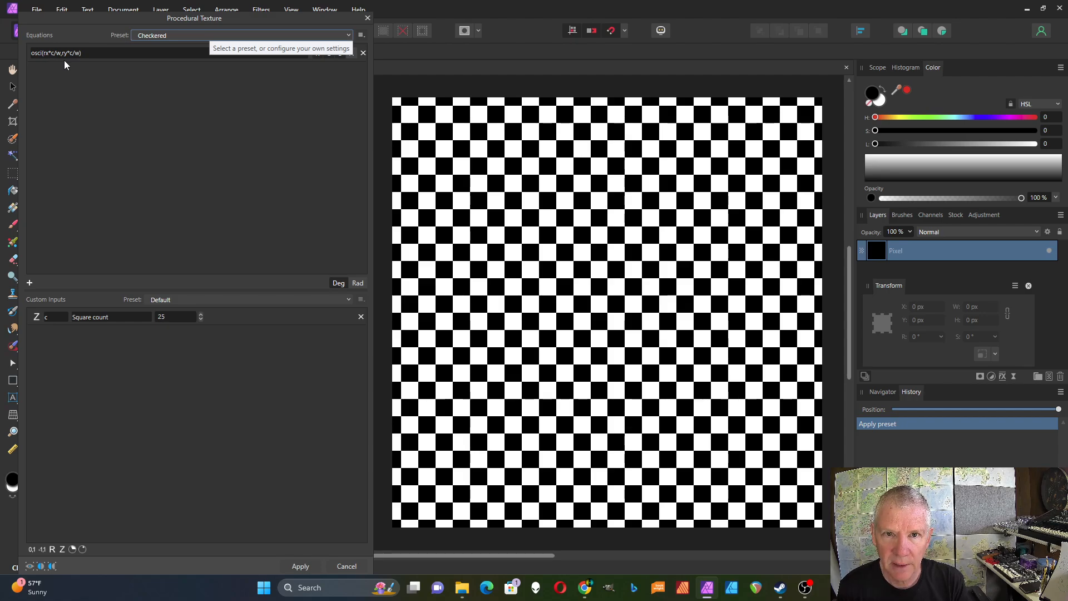
drag(621, 310, 609, 315)
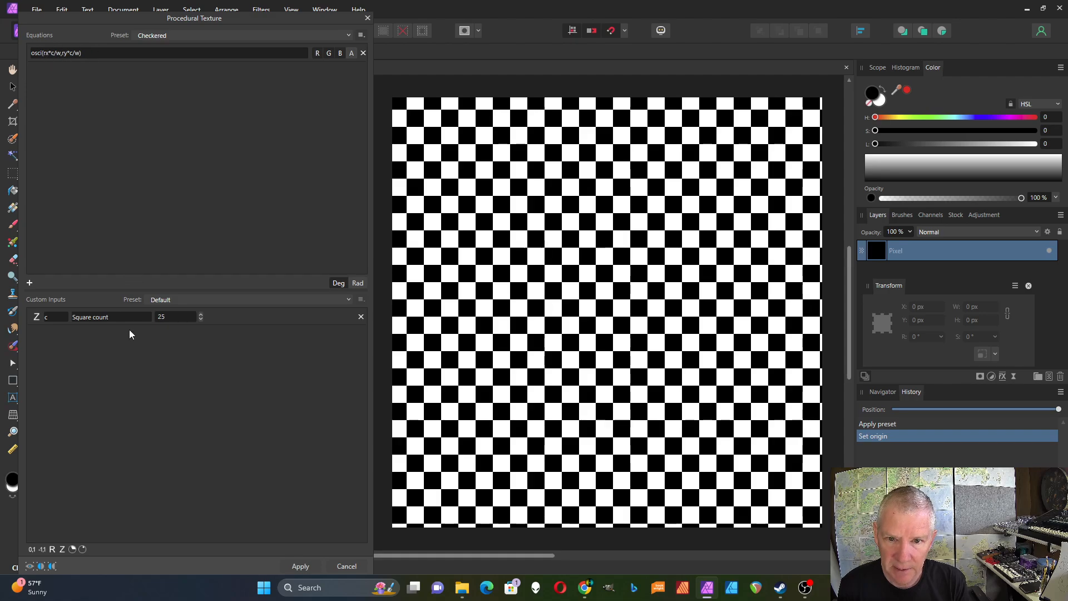
- Reduce the checkered Square count to 7
click(201, 319)
click(201, 319)
click(201, 318)
click(201, 318)
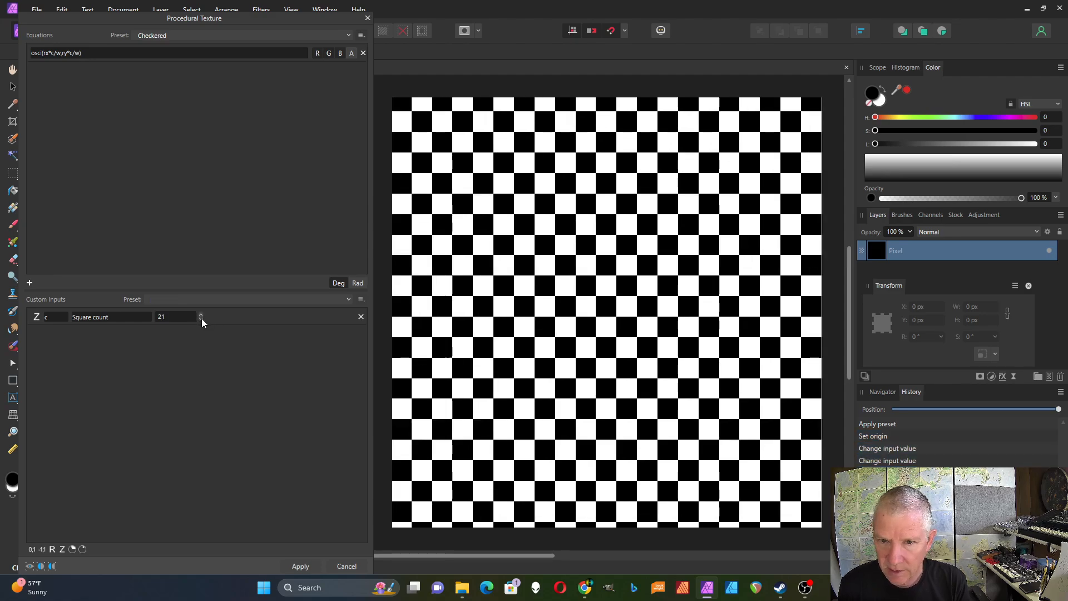
click(202, 319)
click(201, 319)
click(201, 319)
click(202, 319)
click(201, 319)
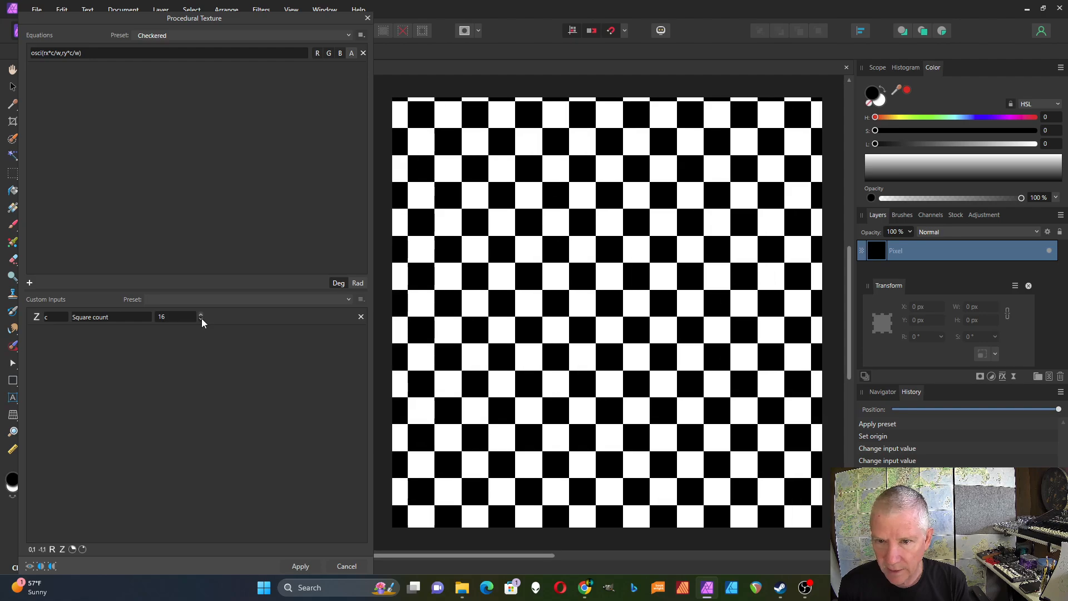
click(201, 318)
click(201, 318)
click(201, 319)
click(201, 319)
click(201, 318)
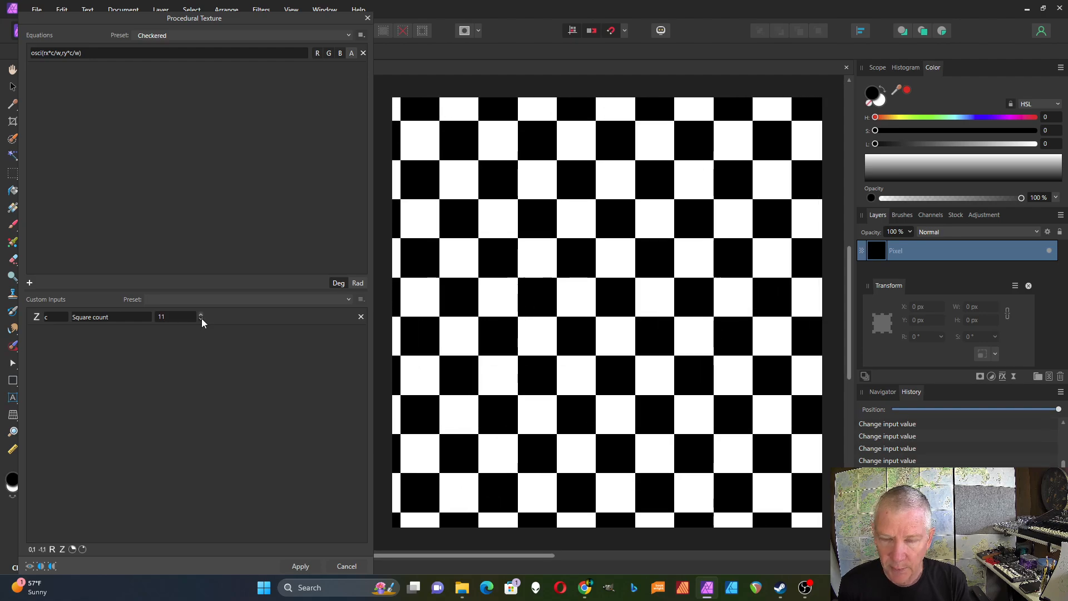
click(201, 318)
click(201, 319)
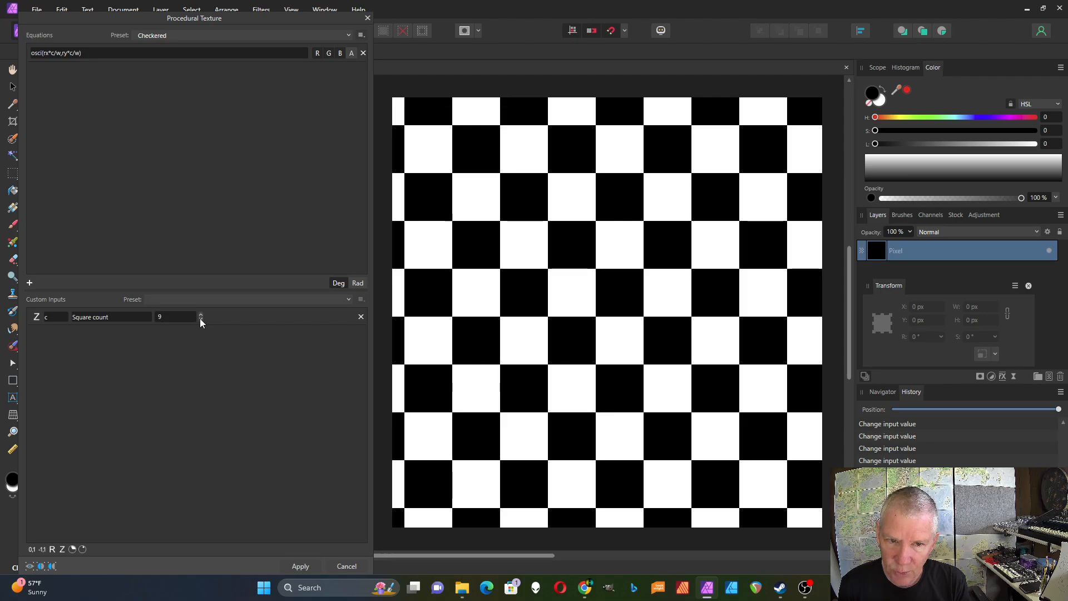
click(200, 320)
click(201, 319)
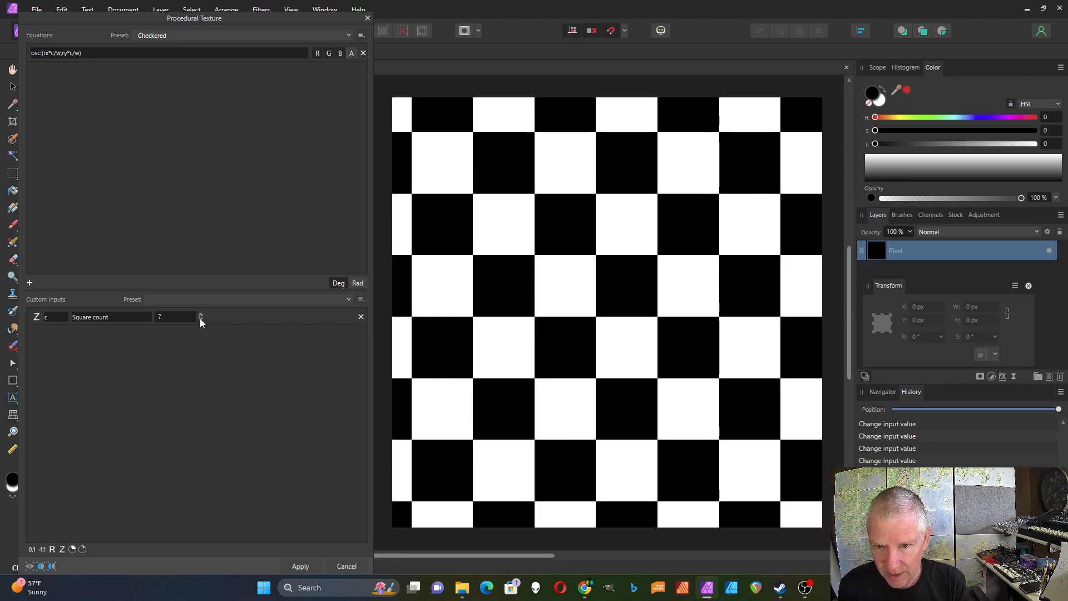
- Move the texture origin slightly and reduce the Square count to 2
click(201, 315)
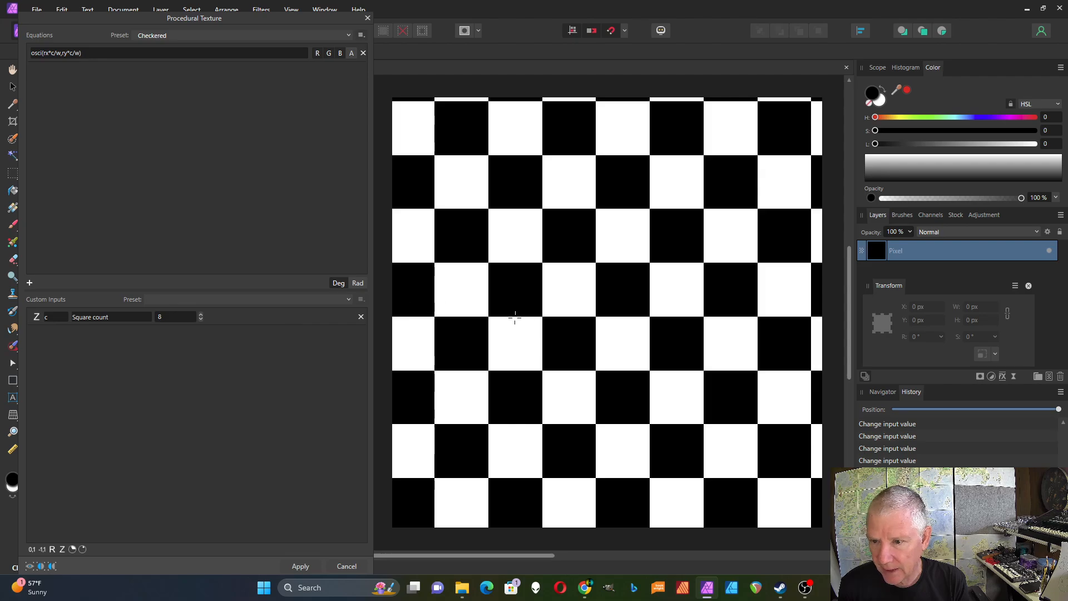
drag(514, 317, 524, 312)
click(200, 318)
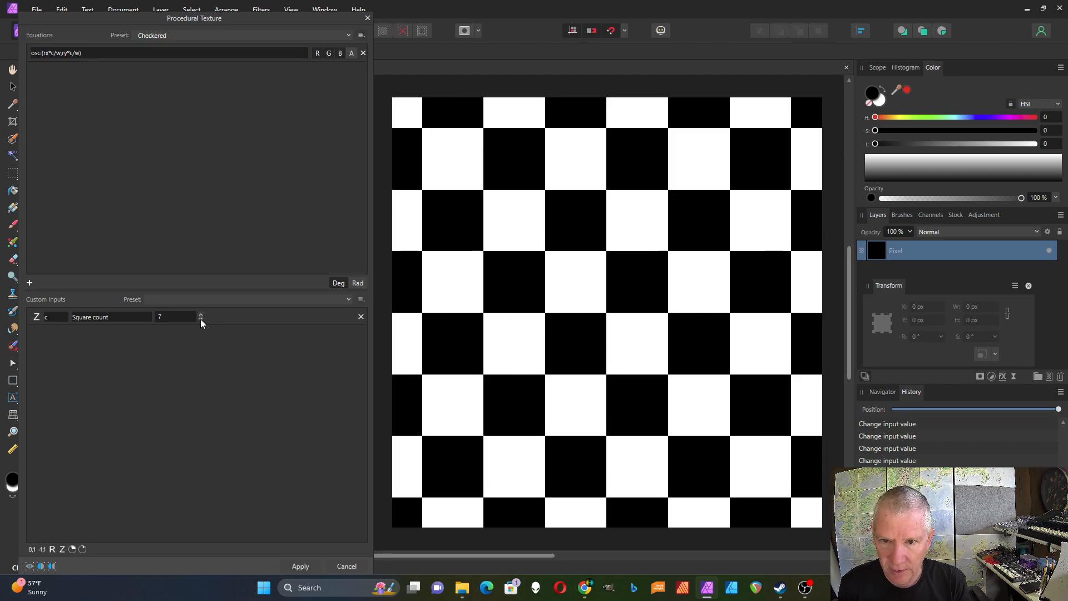
click(200, 319)
click(200, 318)
click(200, 318)
click(201, 319)
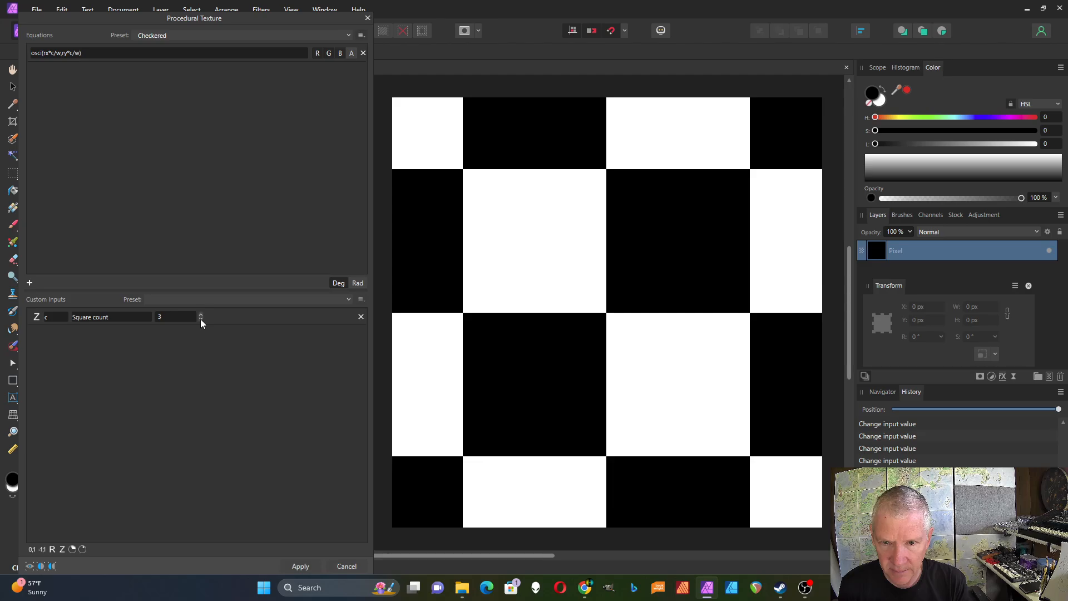
click(200, 319)
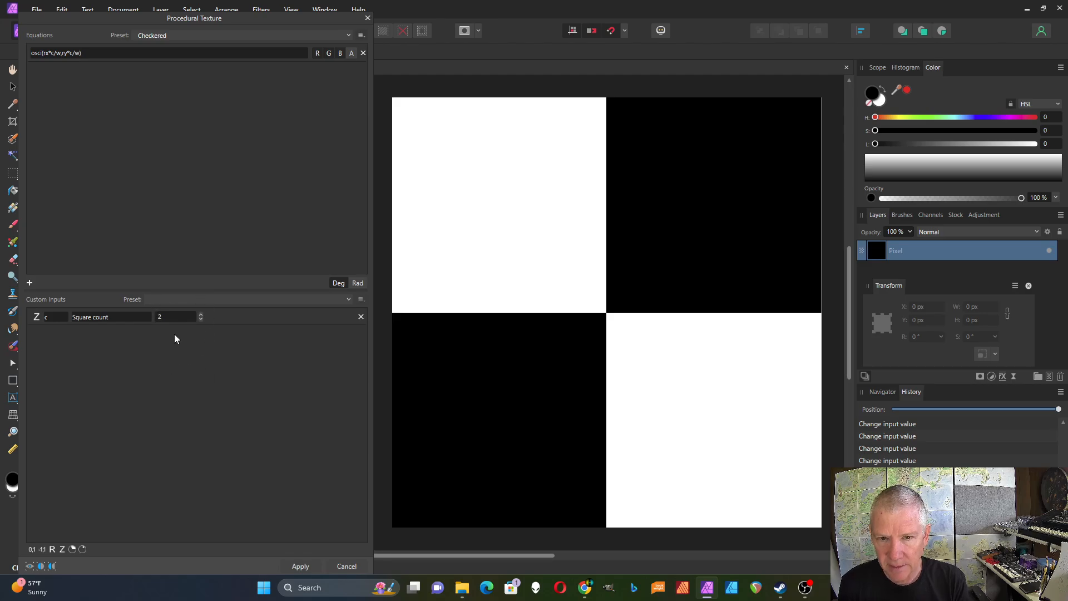
- Reset the texture preset to empty, then add a blank equation and one custom input
click(349, 34)
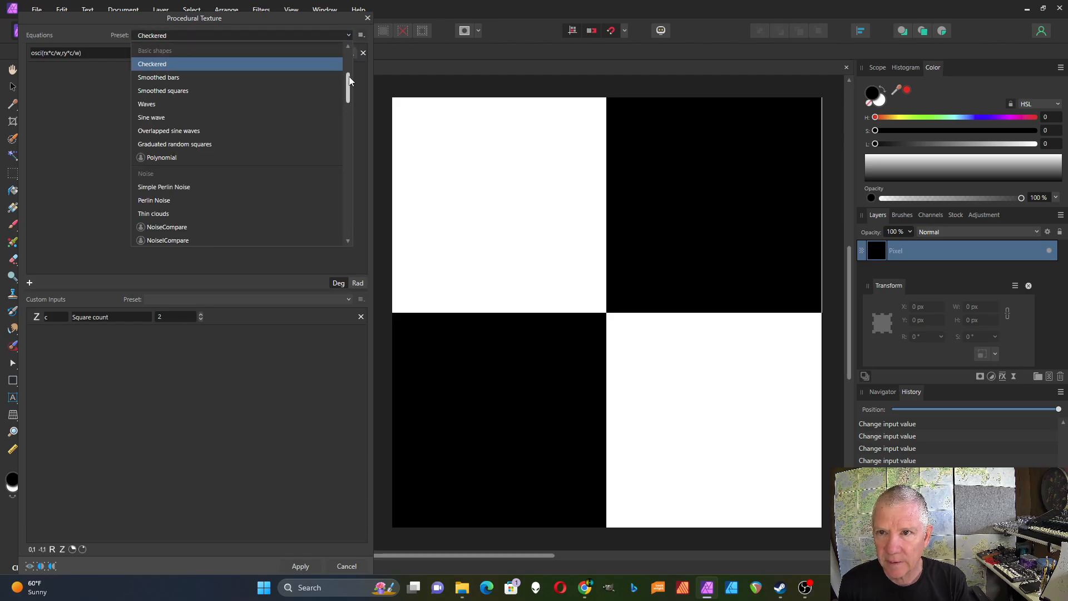
drag(349, 80, 349, 38)
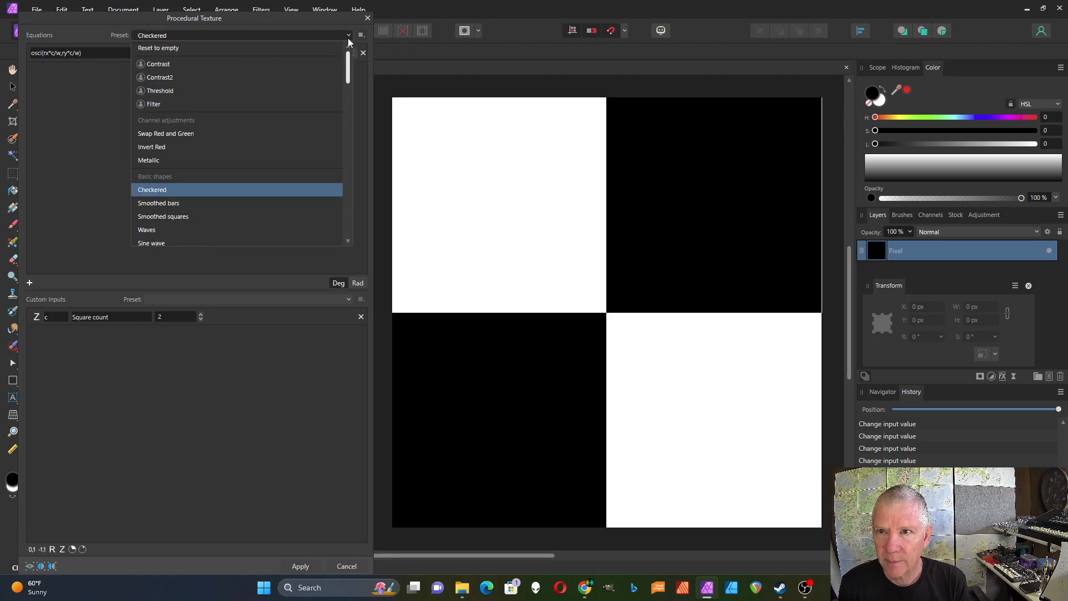
click(218, 48)
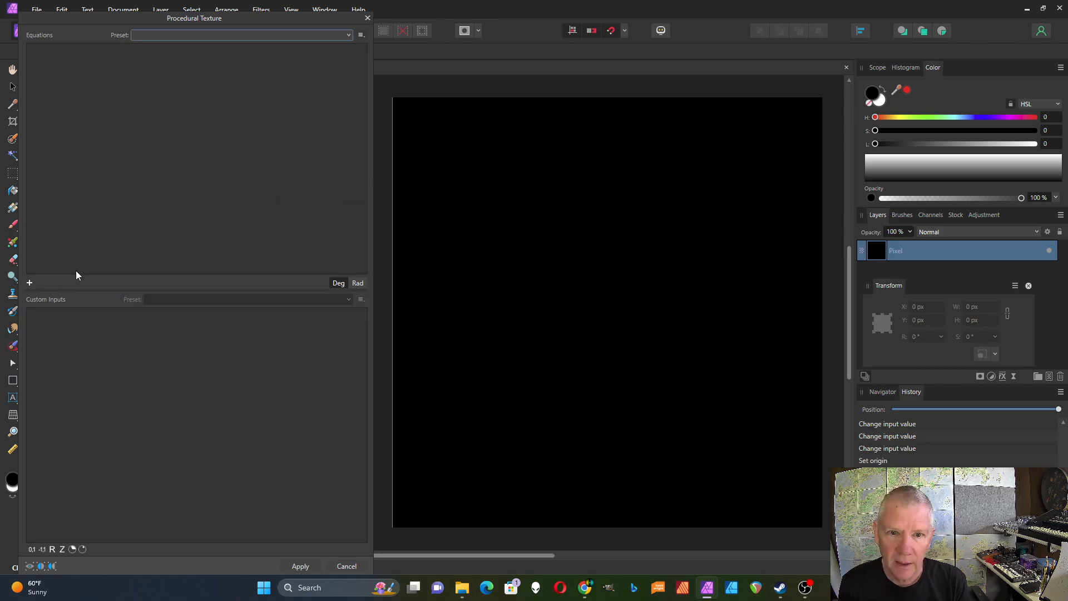
click(29, 283)
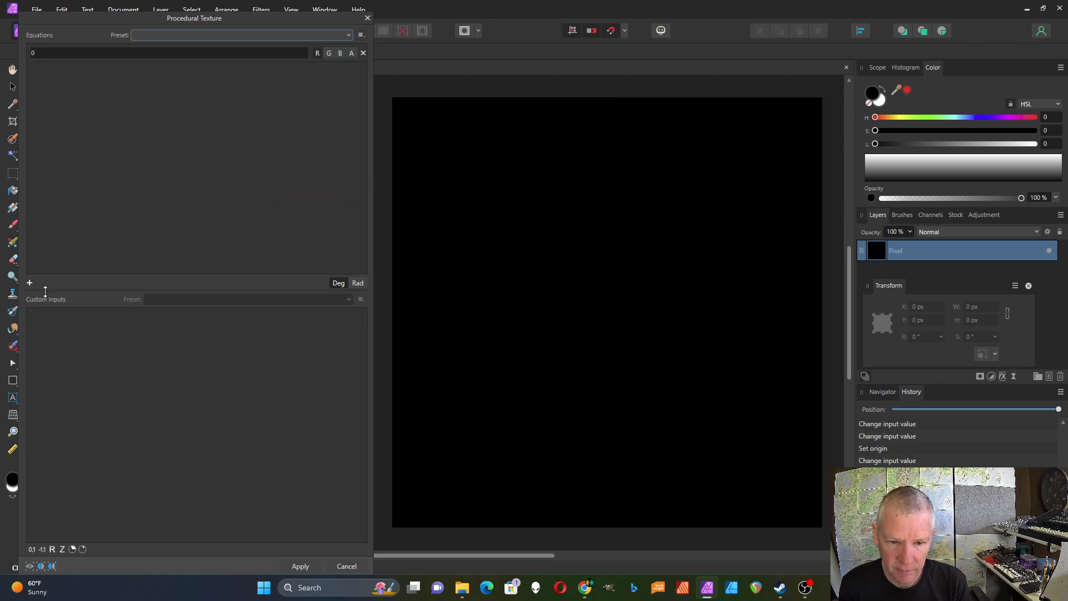
click(52, 549)
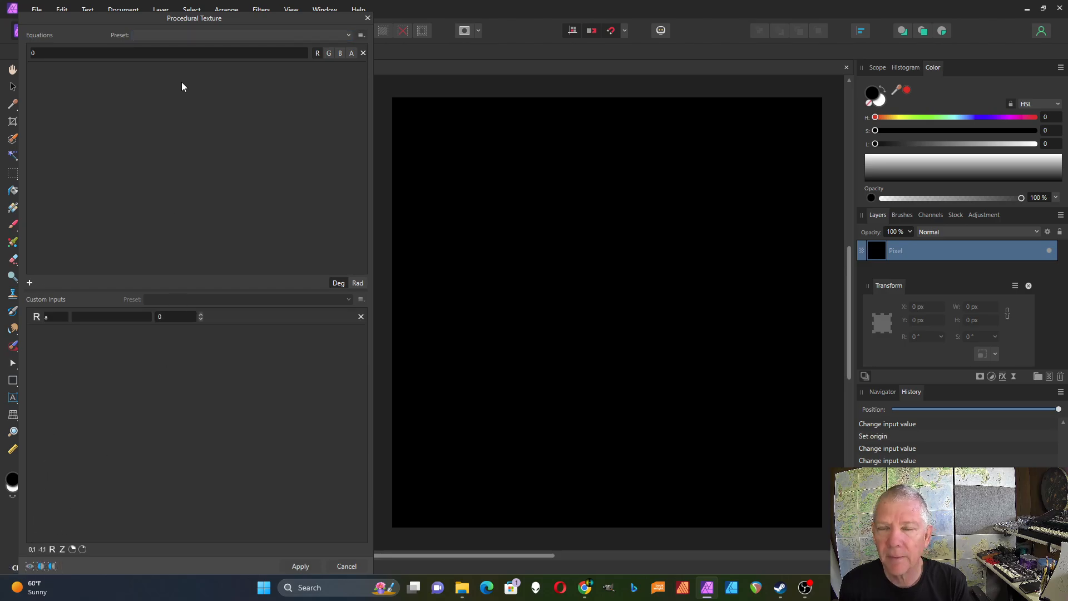
- Enter the equation osc(0) and apply it to the red, green and blue channels
click(43, 55)
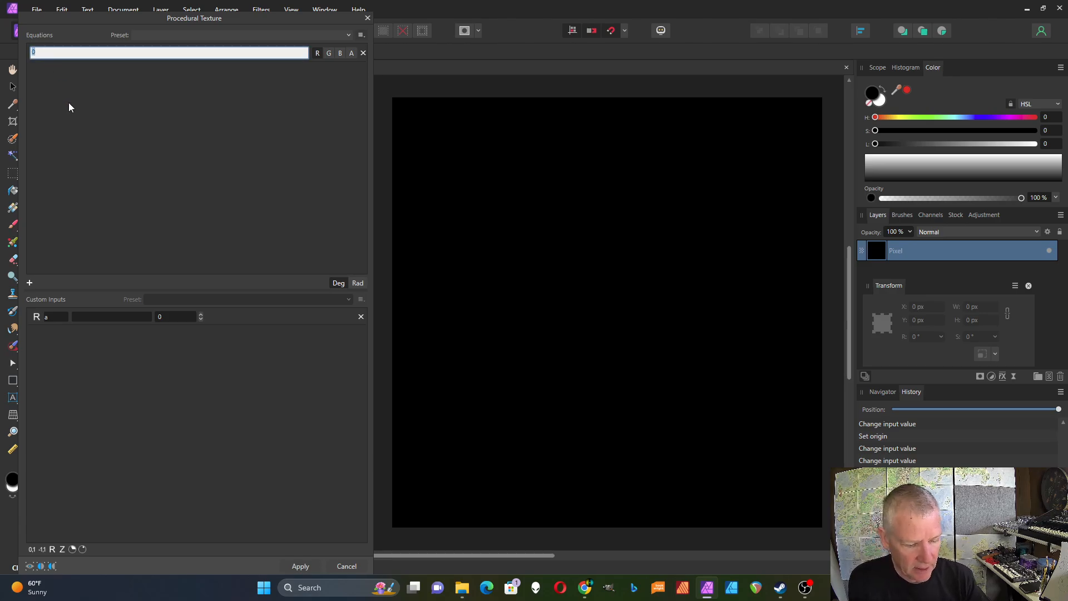
text(osci()
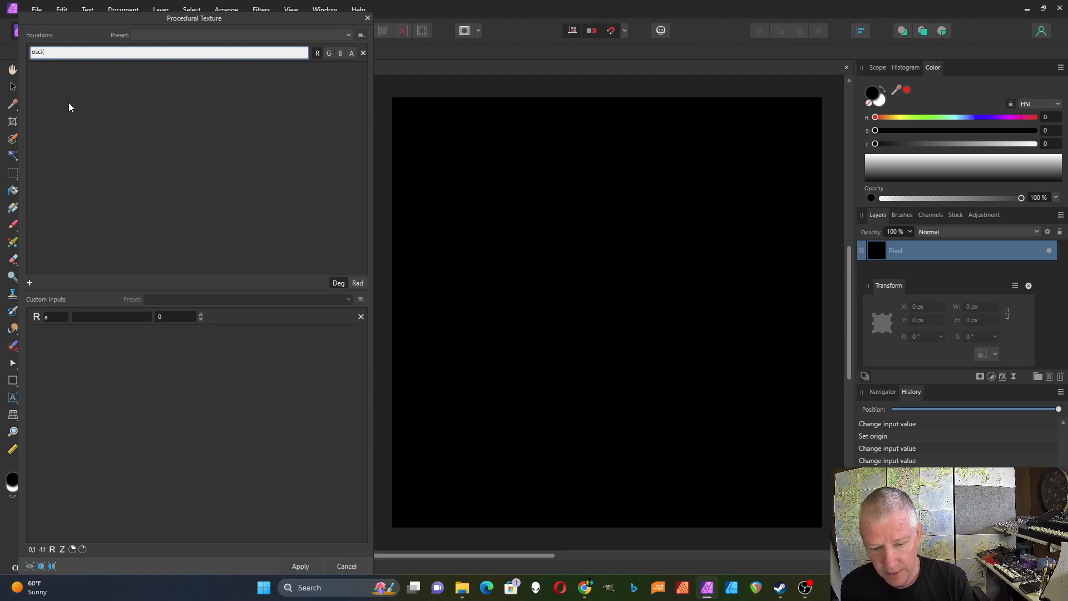
text(0)
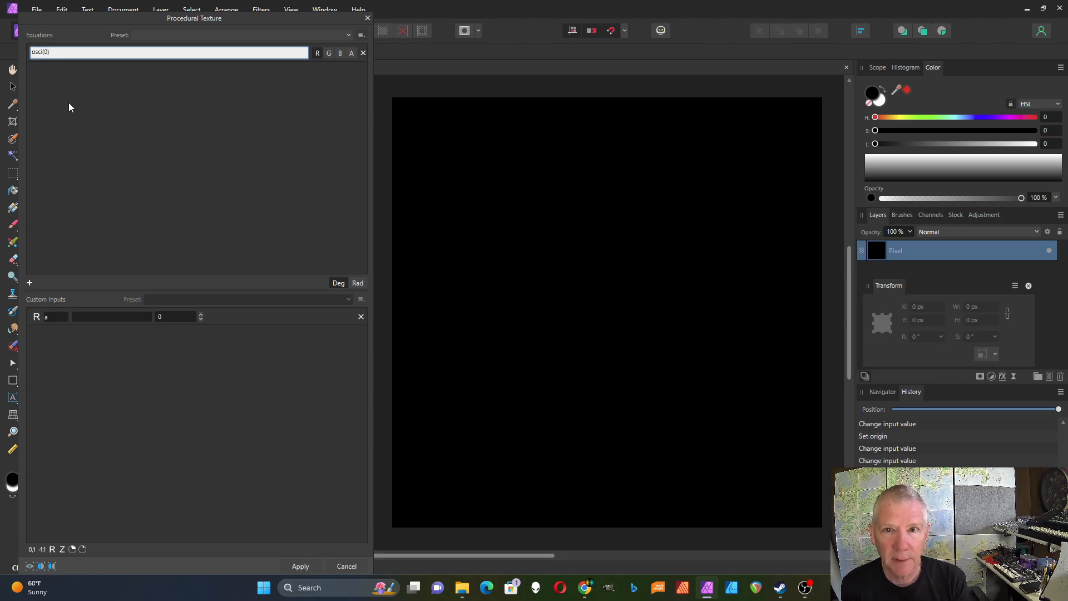
key(Return)
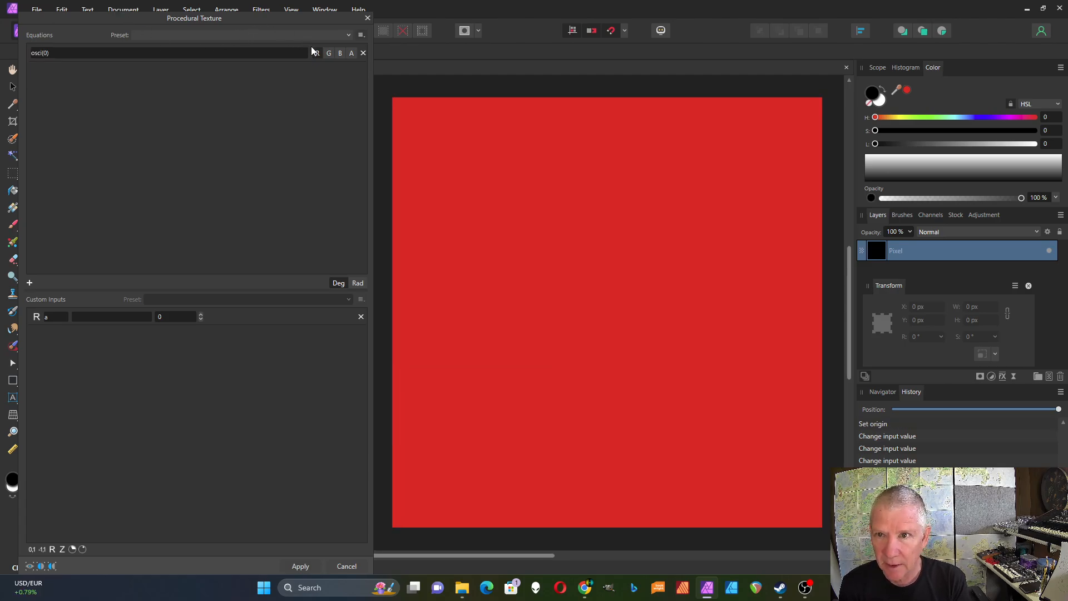
click(329, 52)
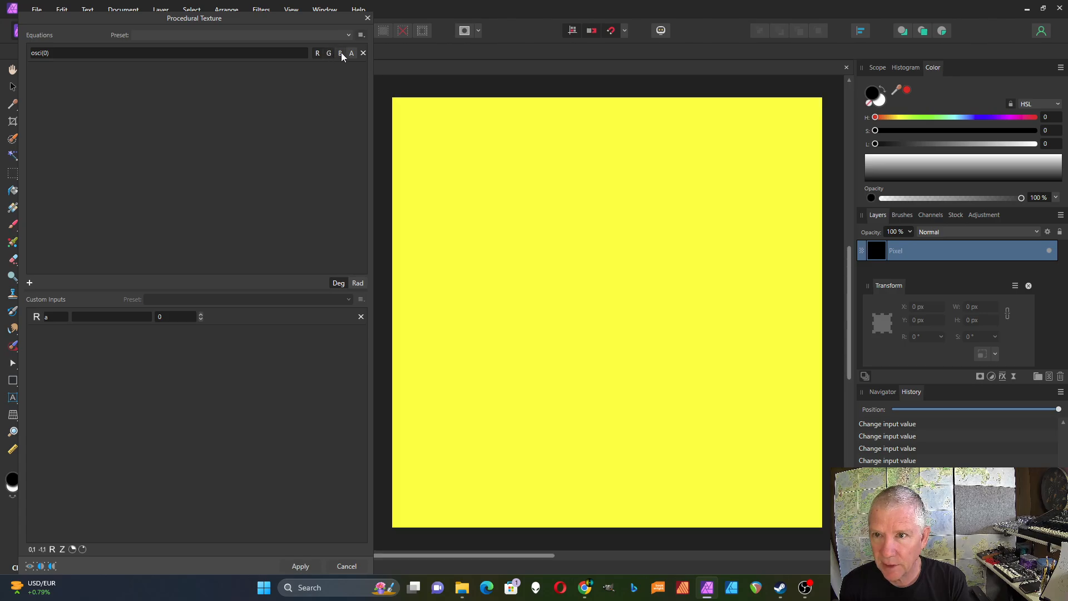
click(340, 53)
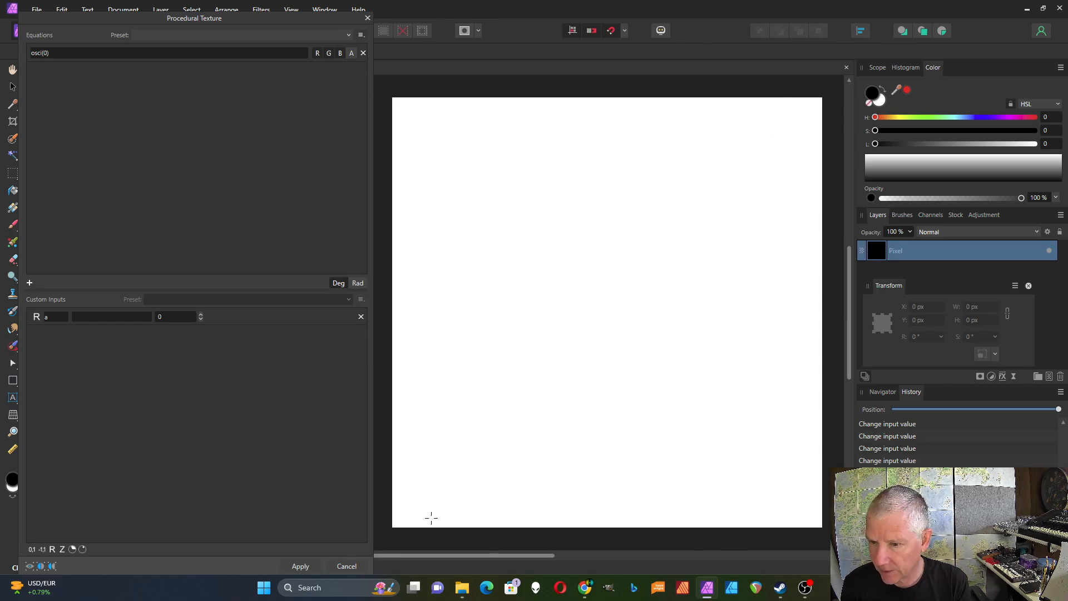
- Change the equation's argument to 1, then to 2
click(48, 55)
click(48, 56)
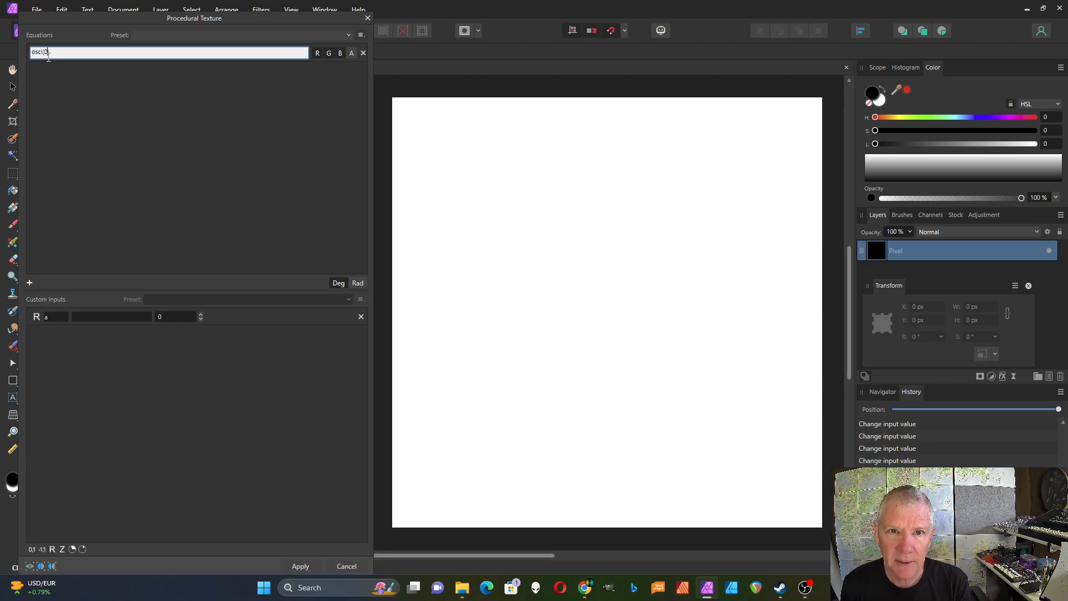
key(BackSpace)
text(1)
key(Return)
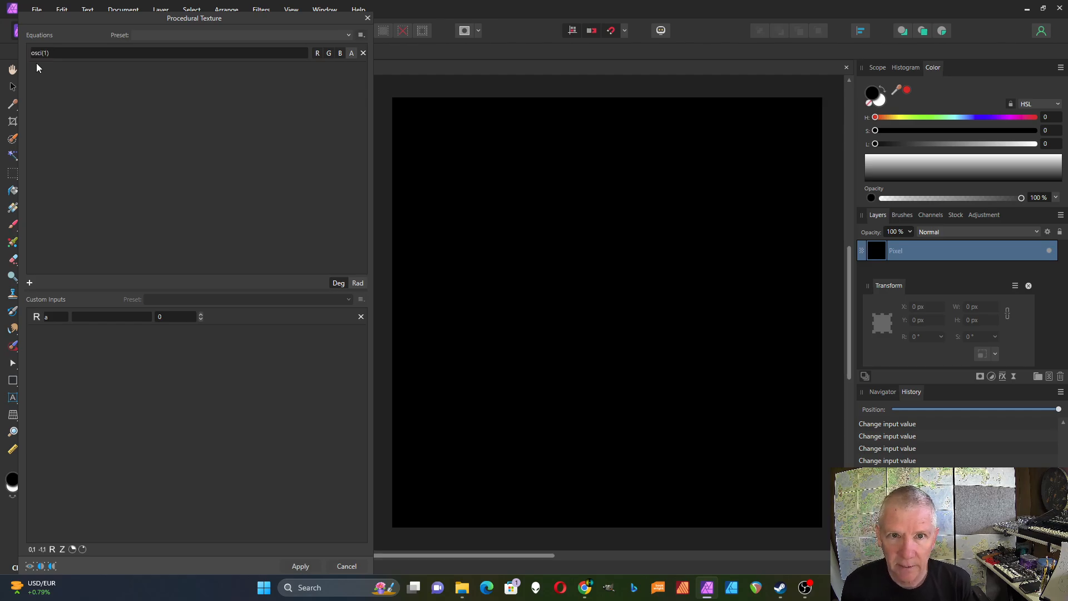
click(45, 52)
click(48, 53)
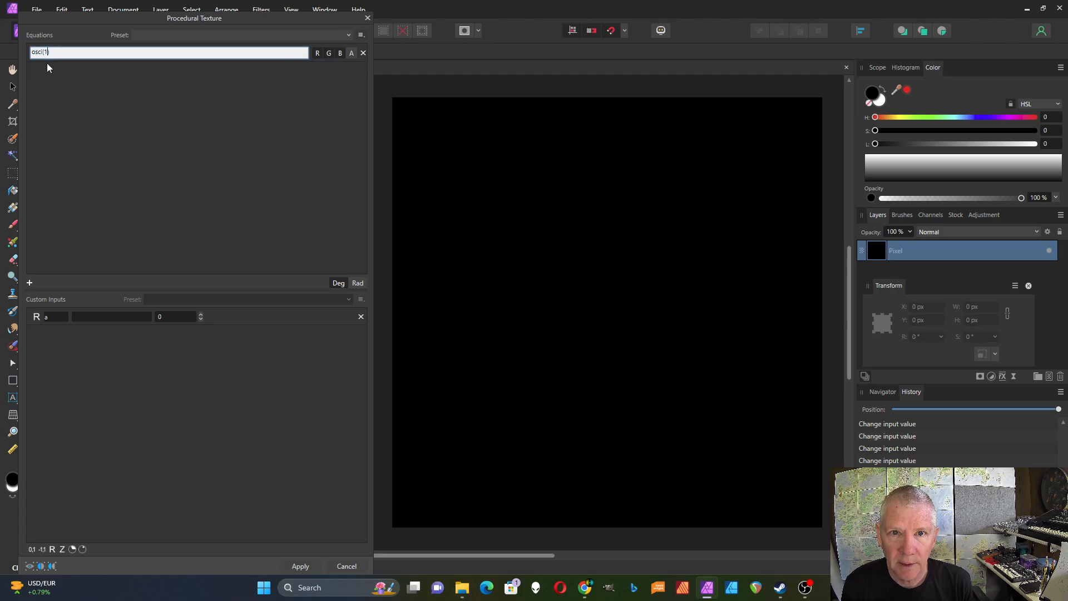
key(BackSpace)
text(2)
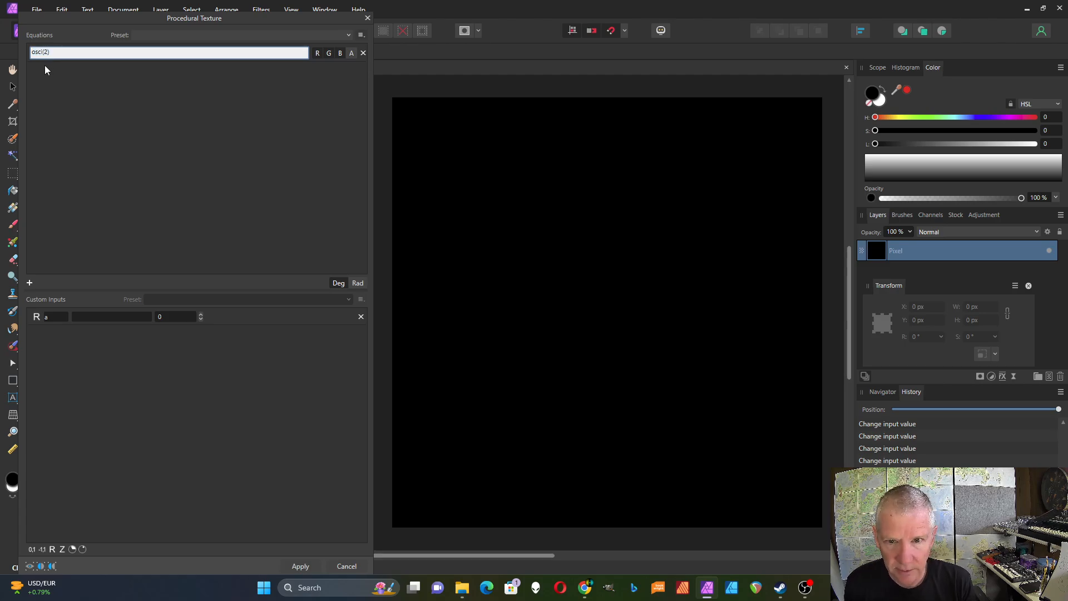
key(Return)
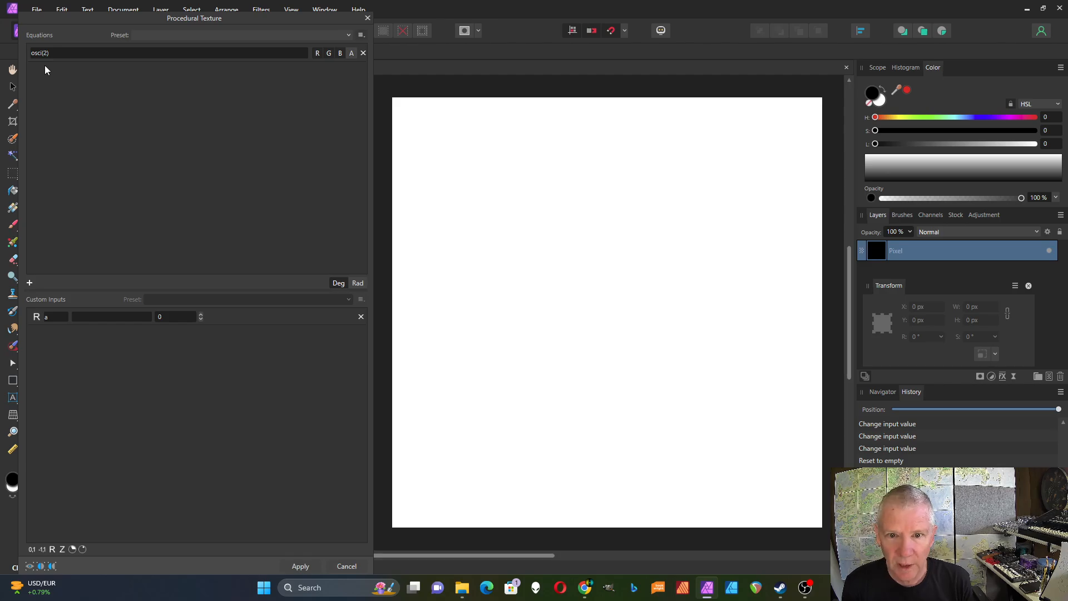
- Replace the equation's argument with the custom input a, making it osc(a)
click(162, 317)
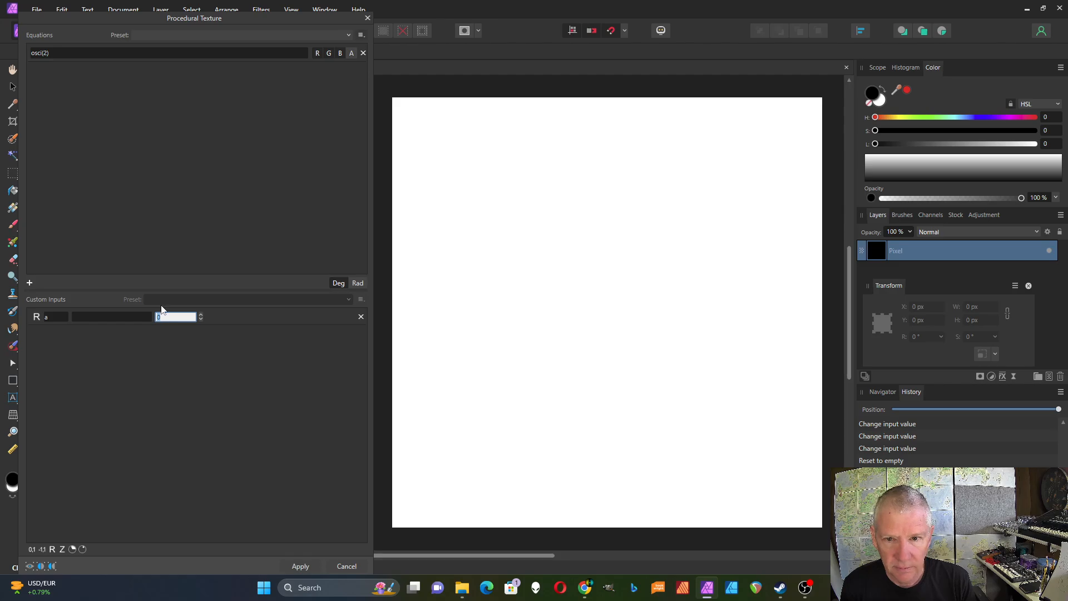
click(48, 54)
click(47, 53)
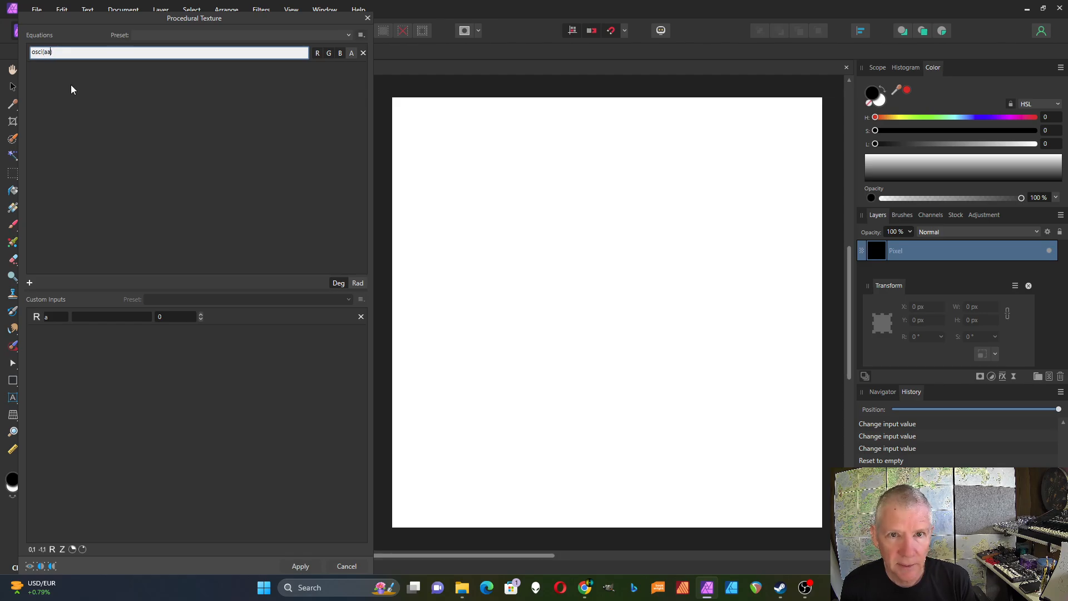
key(BackSpace)
key(Return)
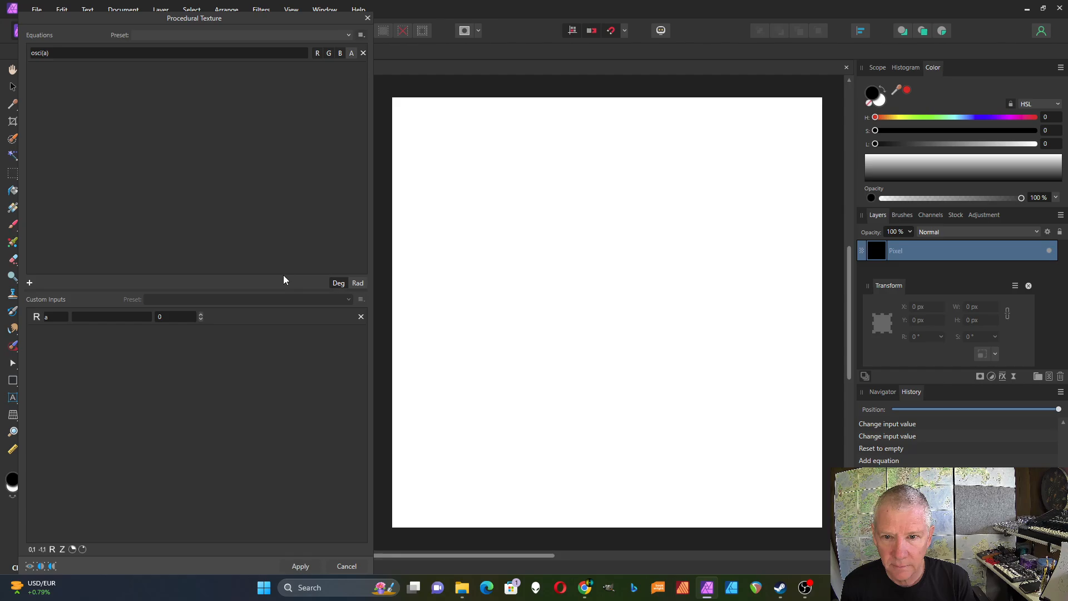
- Step input a's value up and down with its spinner, then set it to 0.5
click(201, 315)
click(201, 314)
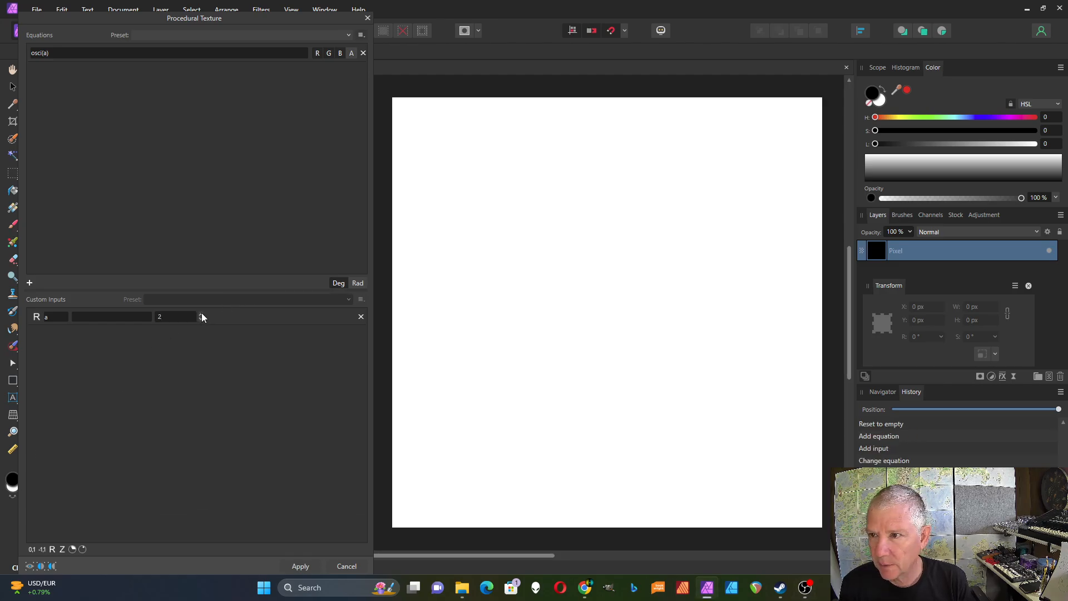
click(201, 314)
click(201, 314)
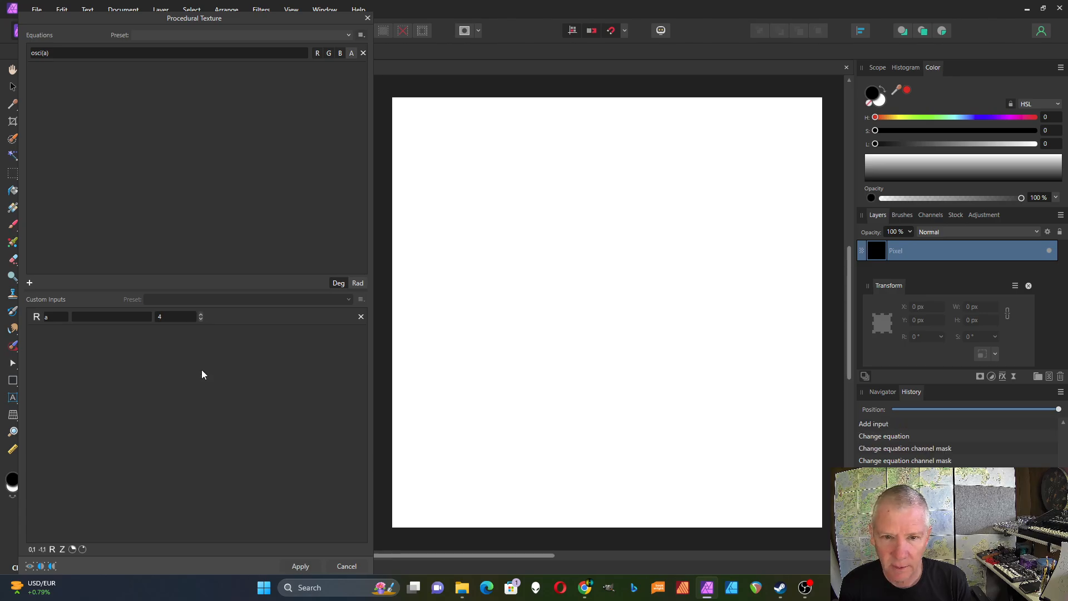
click(200, 319)
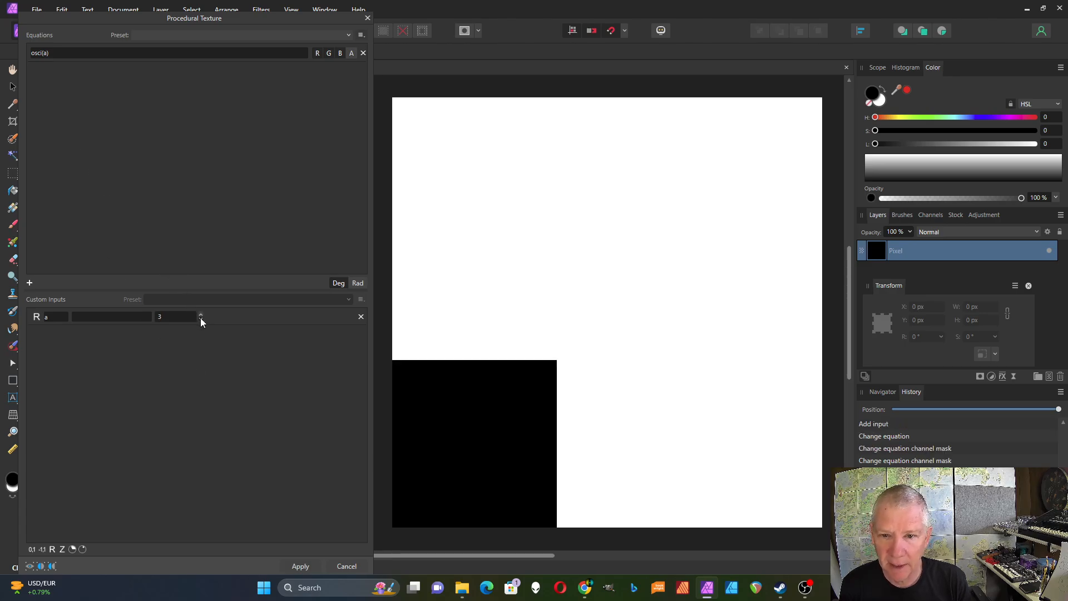
click(200, 319)
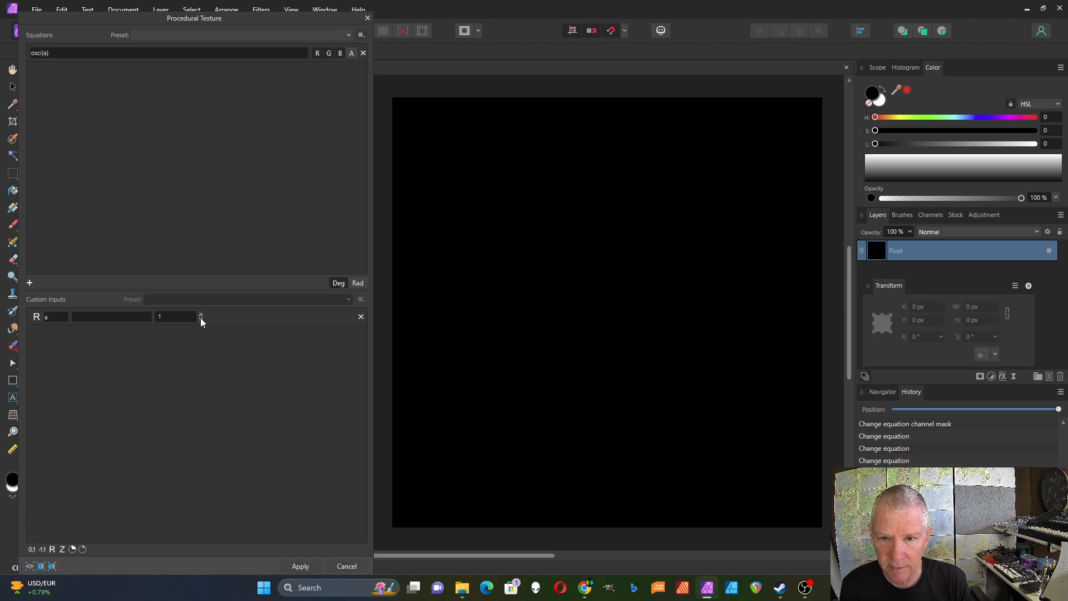
click(201, 321)
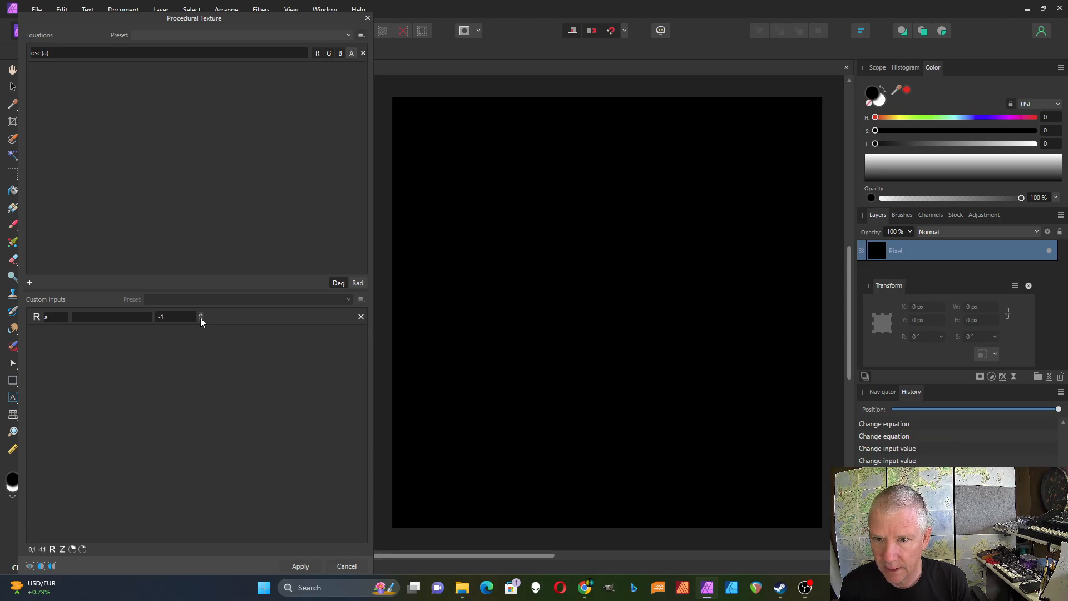
click(201, 315)
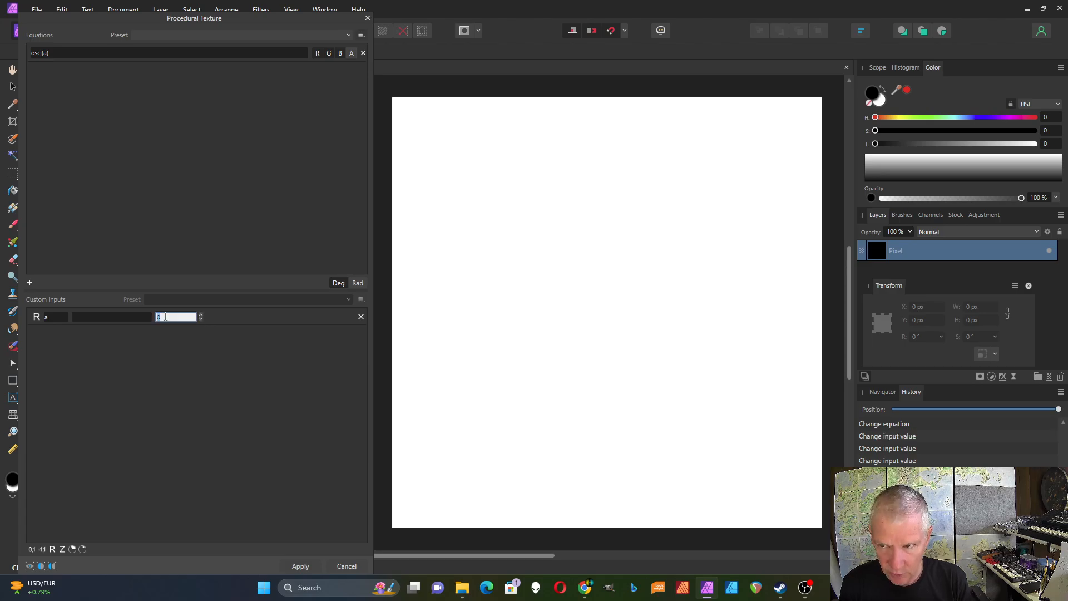
text(0.5)
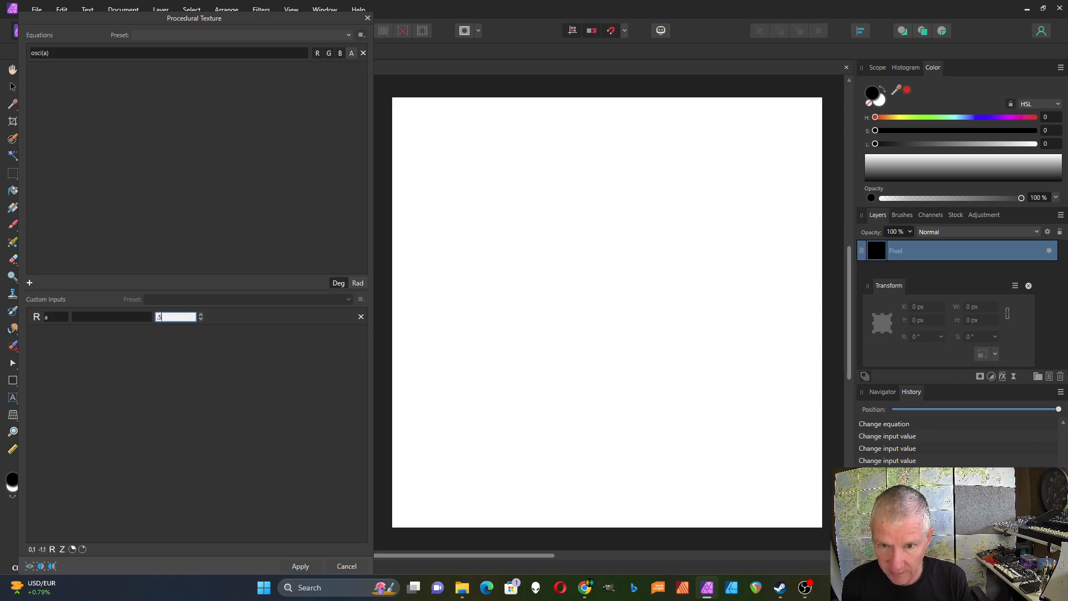
key(Return)
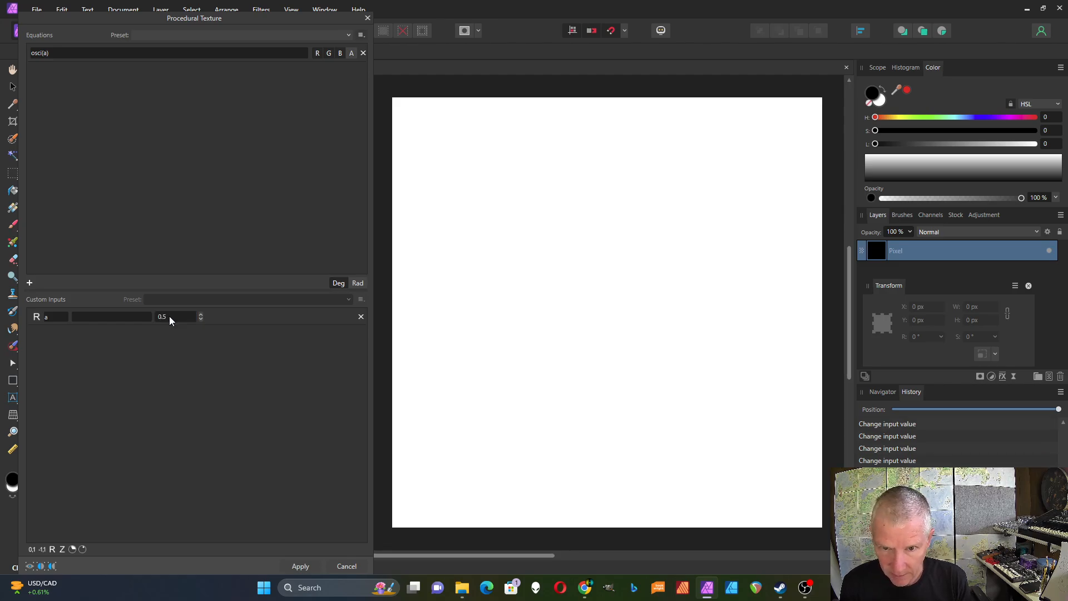
- Set input a to 0.9, then to 0
click(169, 316)
text(0.9)
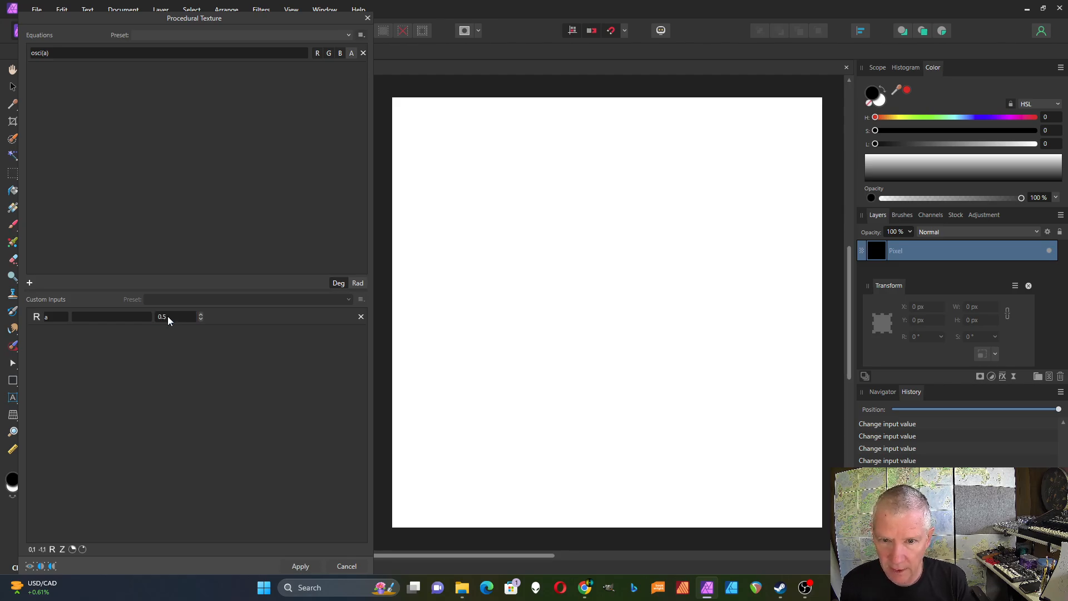
click(168, 316)
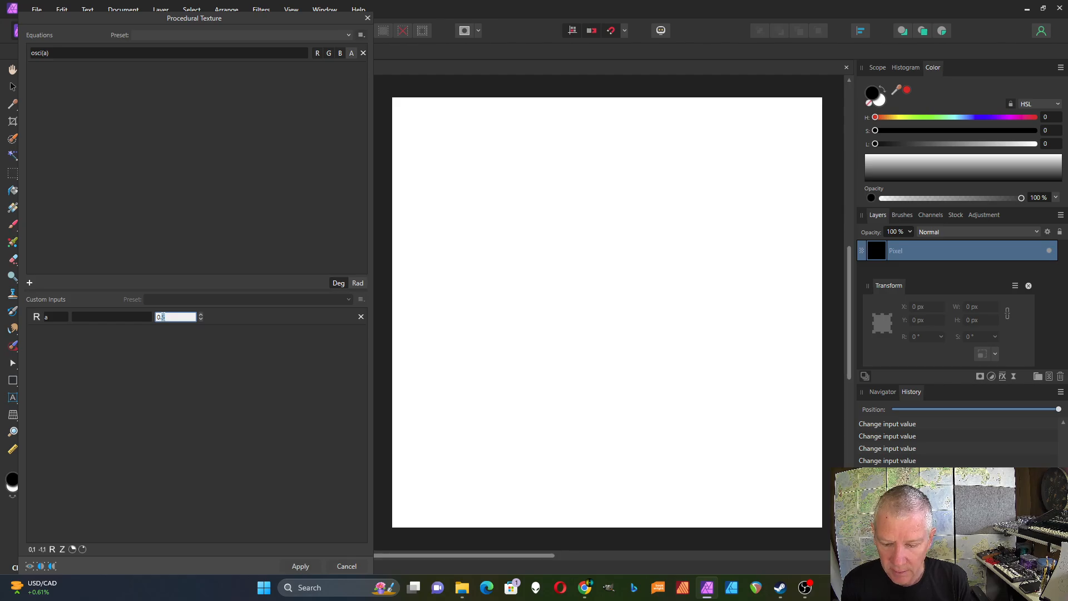
text(0.9)
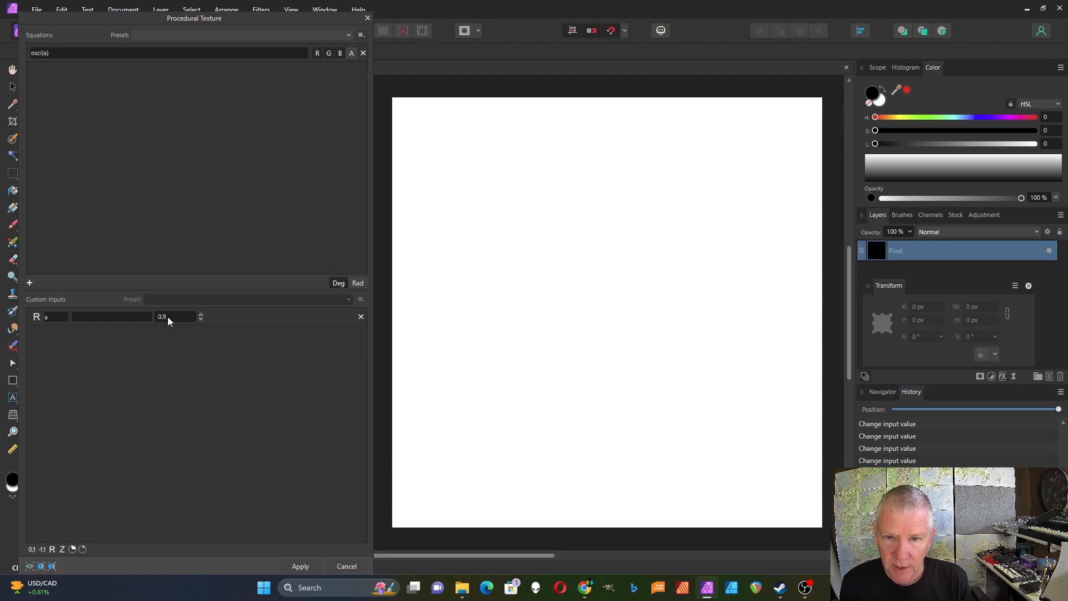
click(168, 316)
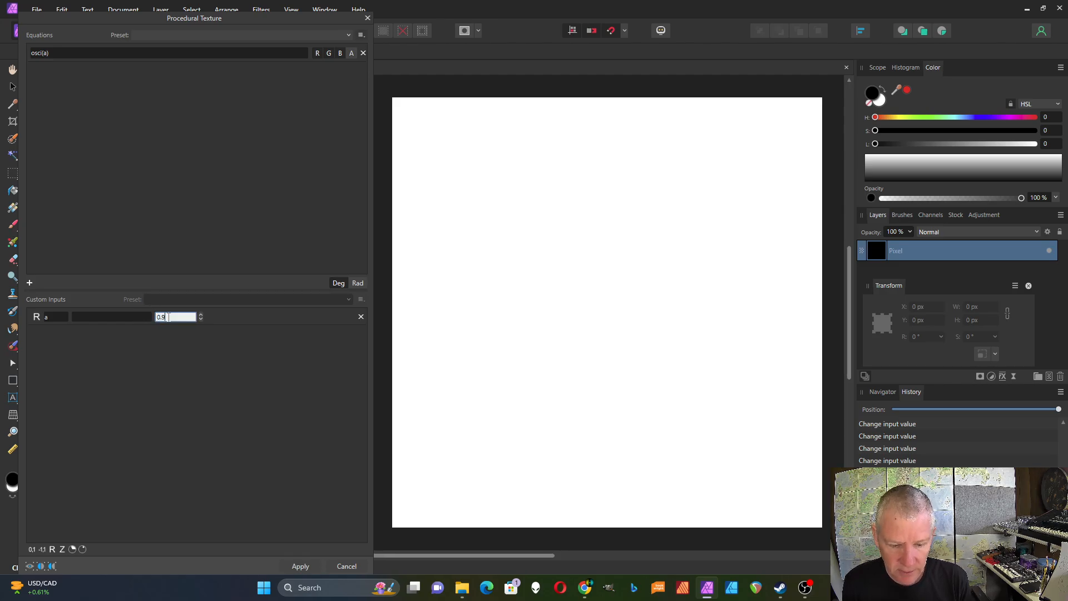
text(0)
key(Return)
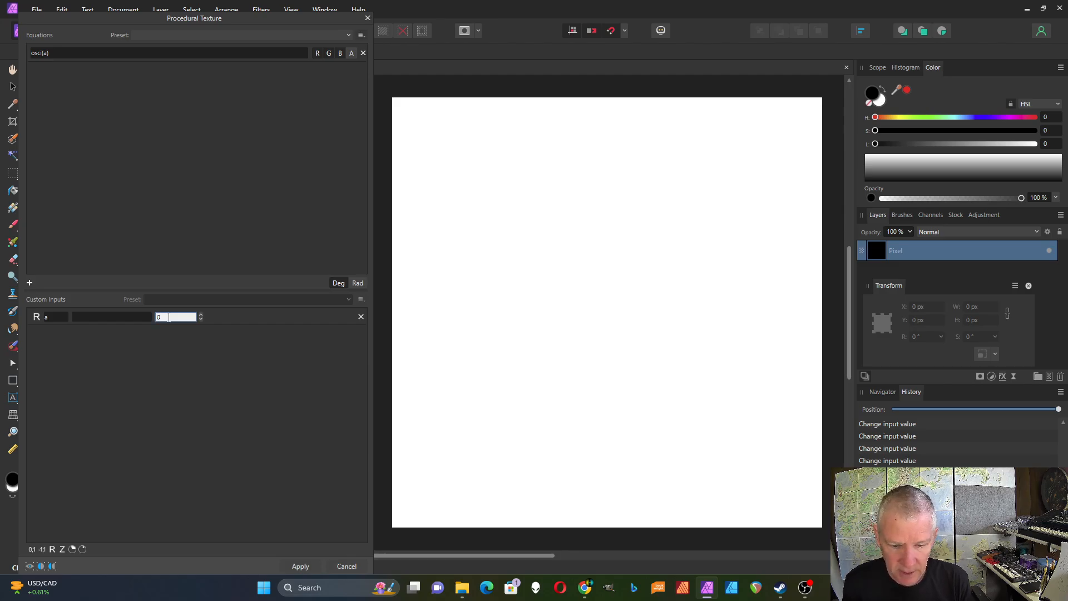
- Set input a to -0.1, then to 1
double_click(168, 317)
text(-0.1)
key(Return)
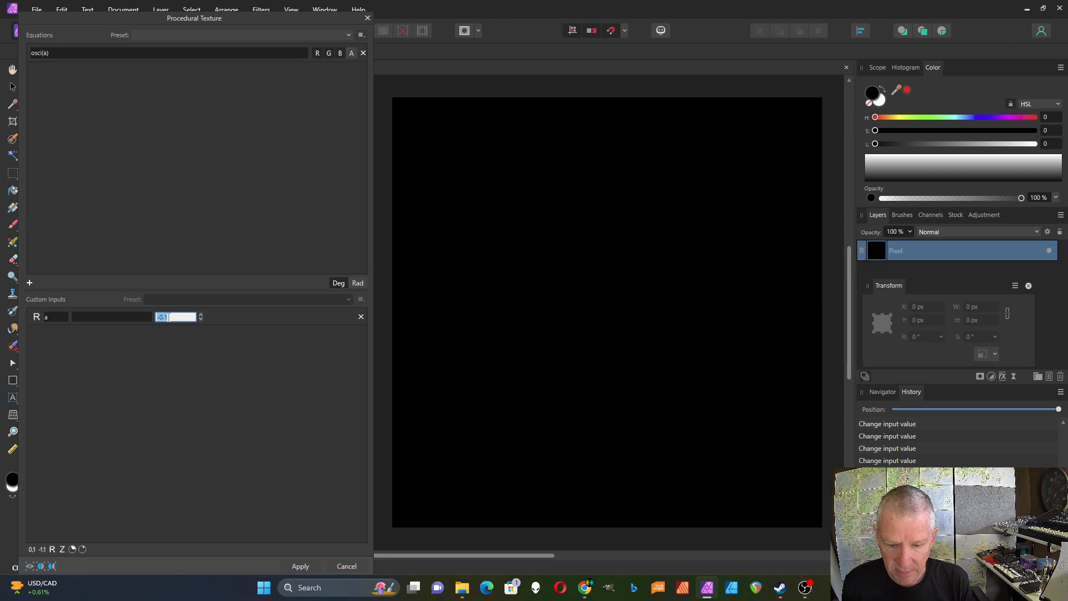
text(1)
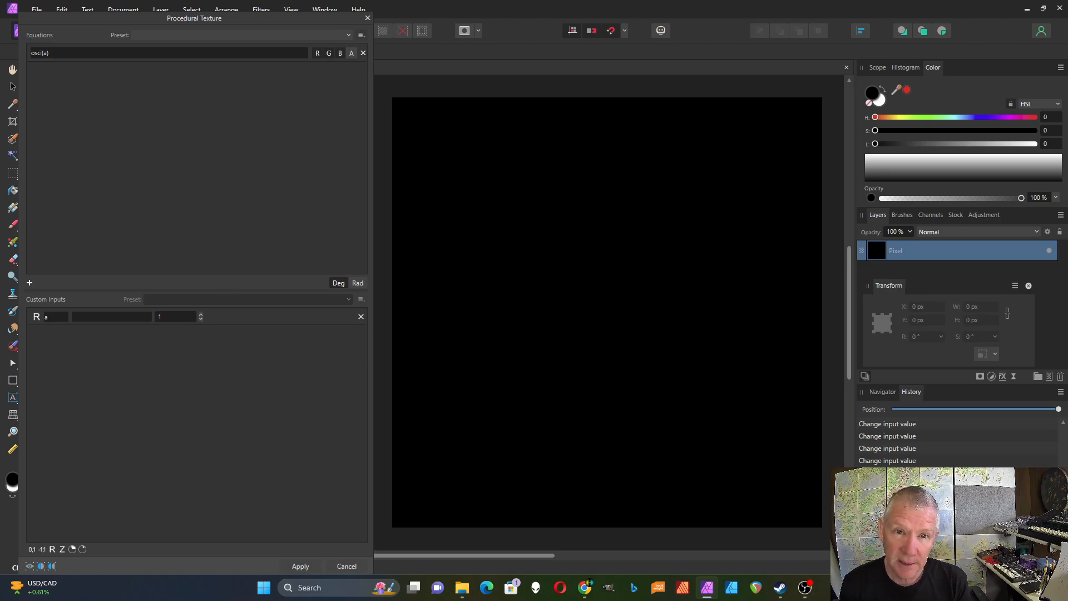
- Change the equation to osc(x)
click(47, 56)
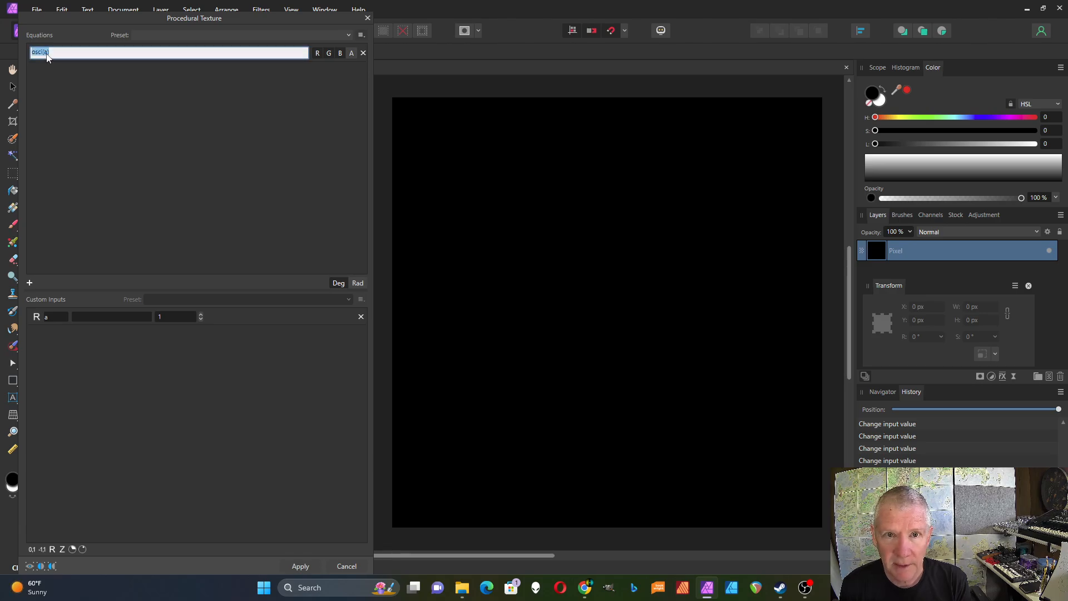
key(BackSpace)
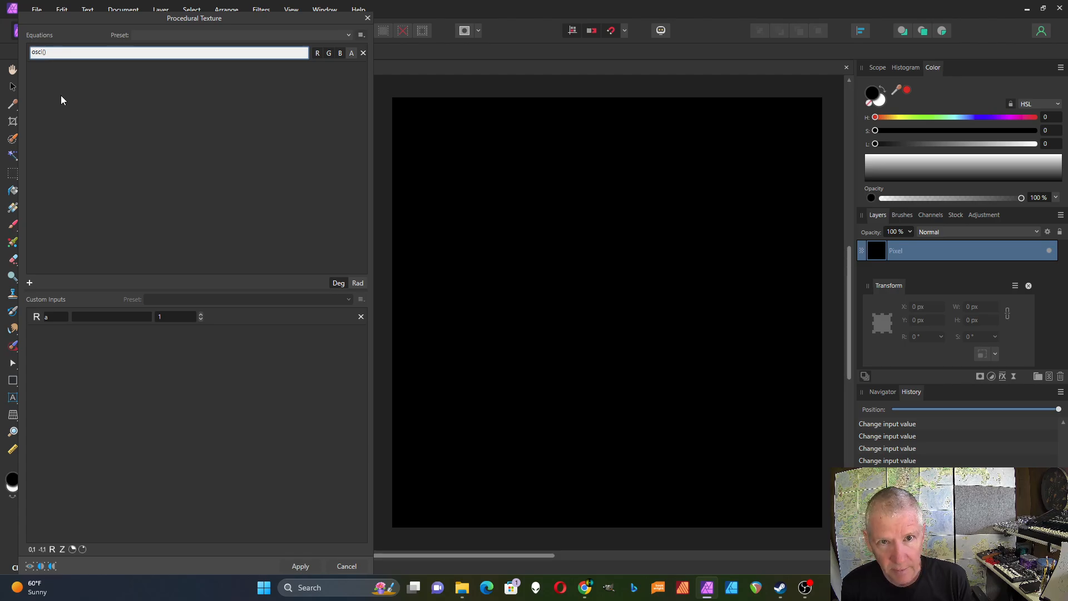
text(x)
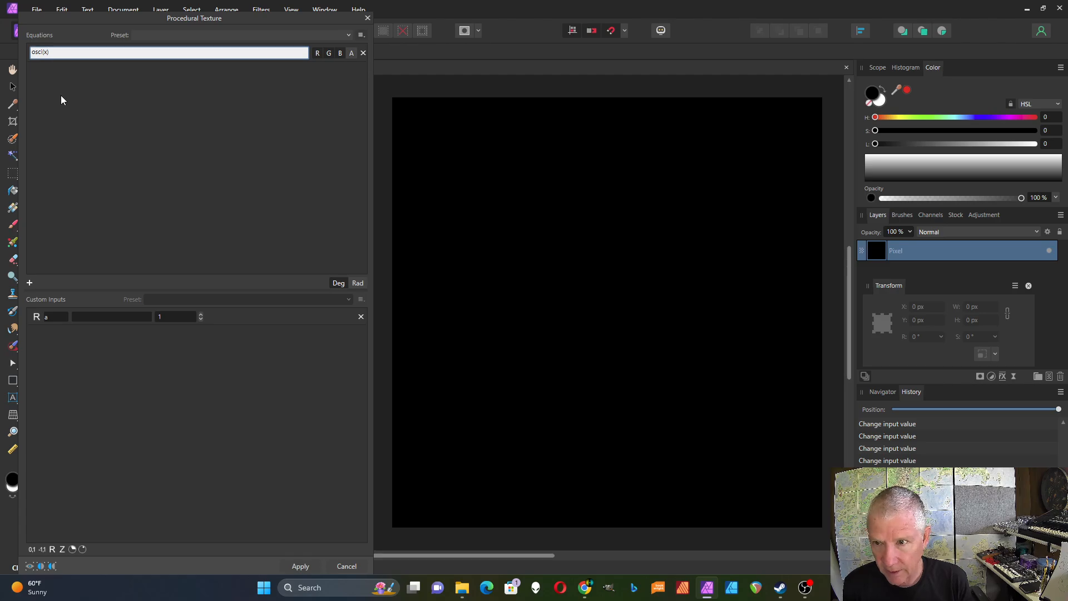
key(Return)
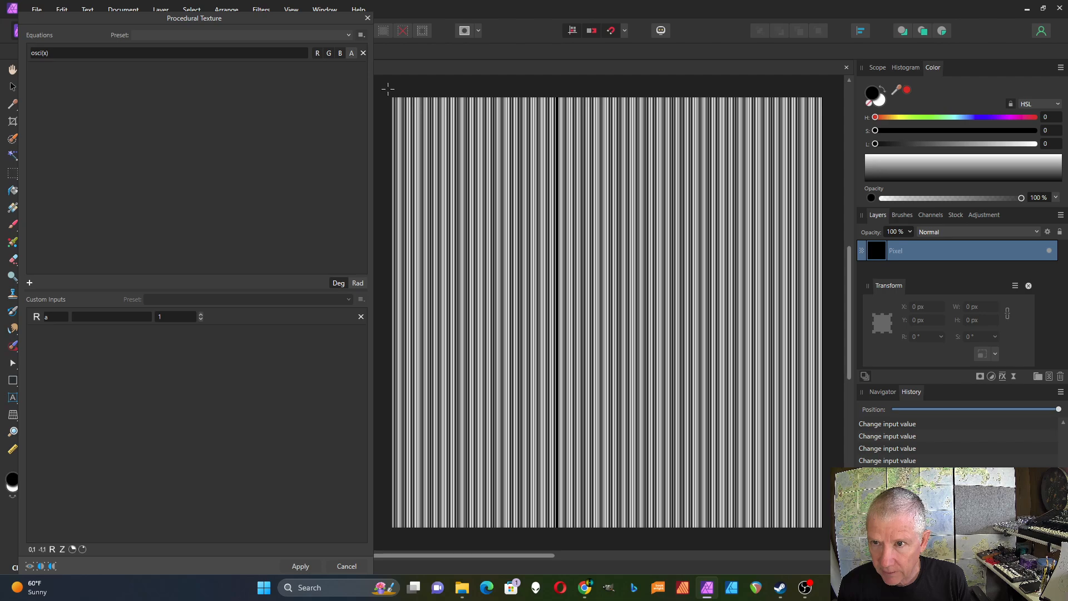
- Change the equation to osc(x/2)
scroll(382, 98, up, 5)
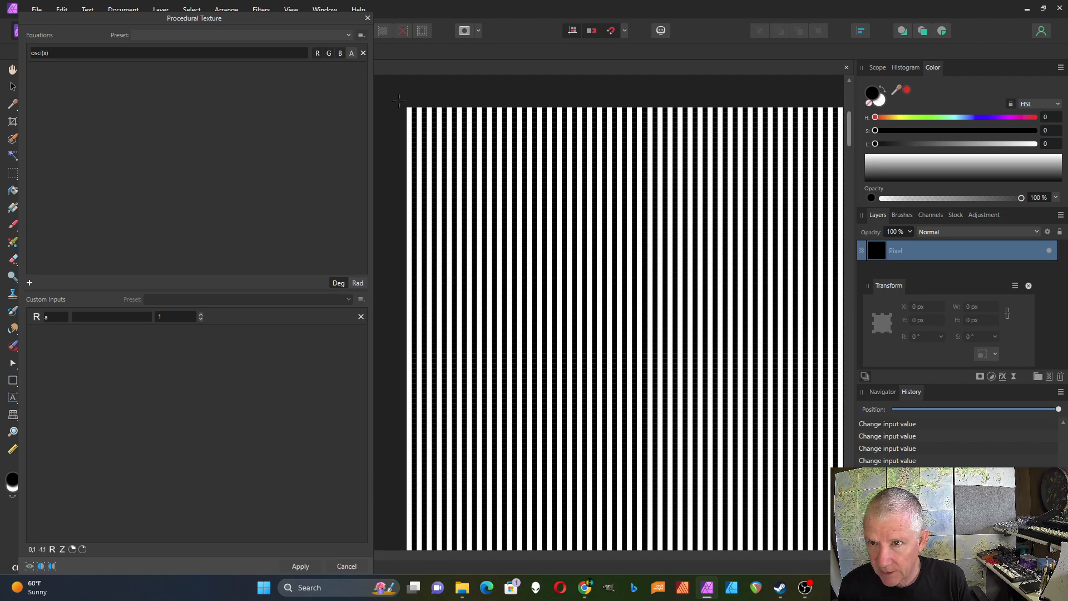
scroll(398, 100, up, 4)
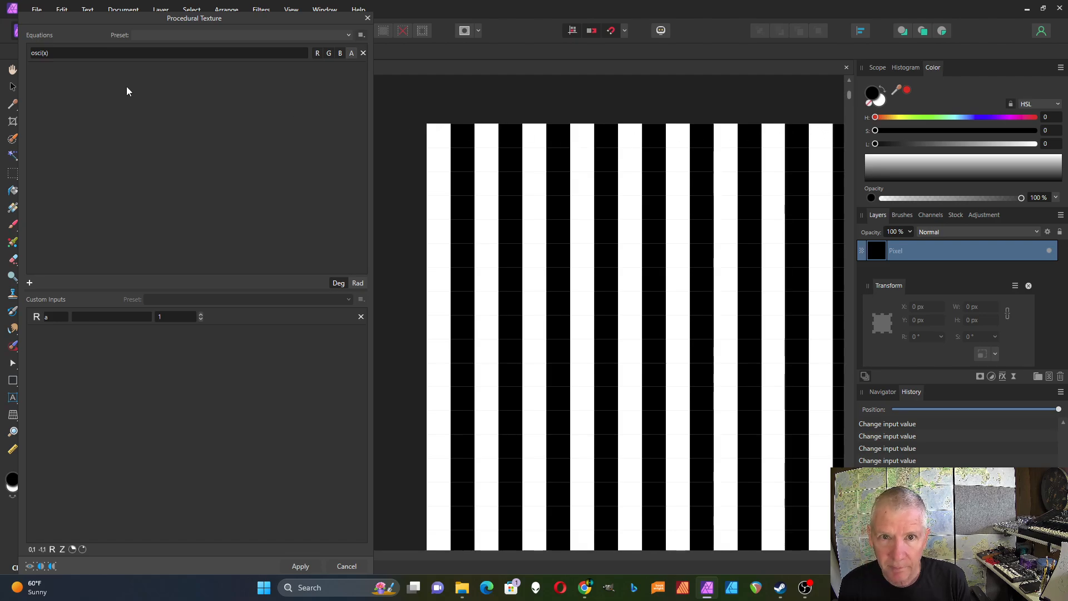
click(45, 52)
click(47, 52)
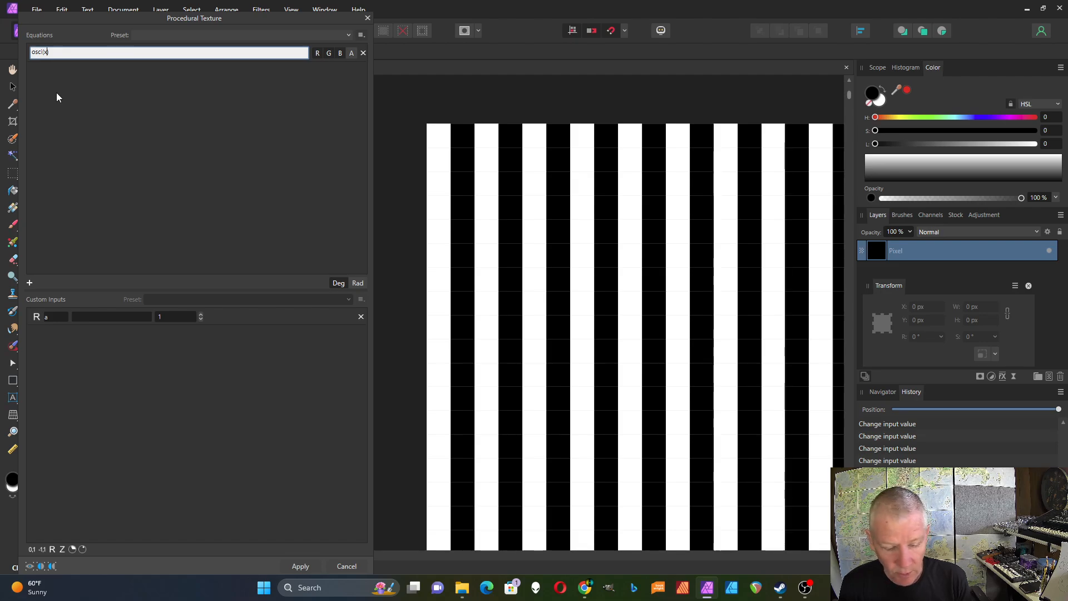
text(/2)
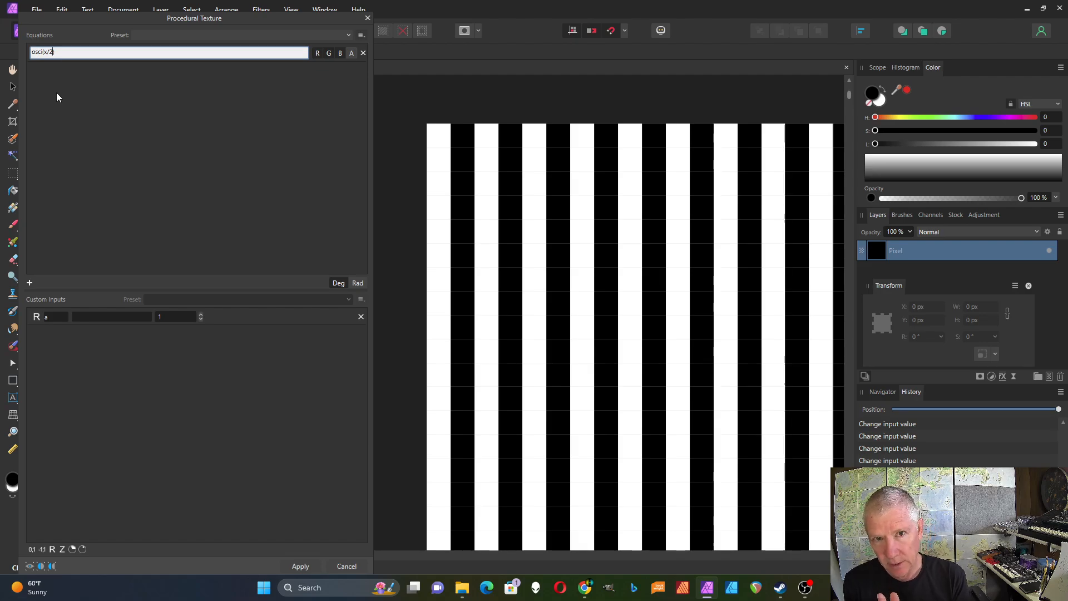
key(Return)
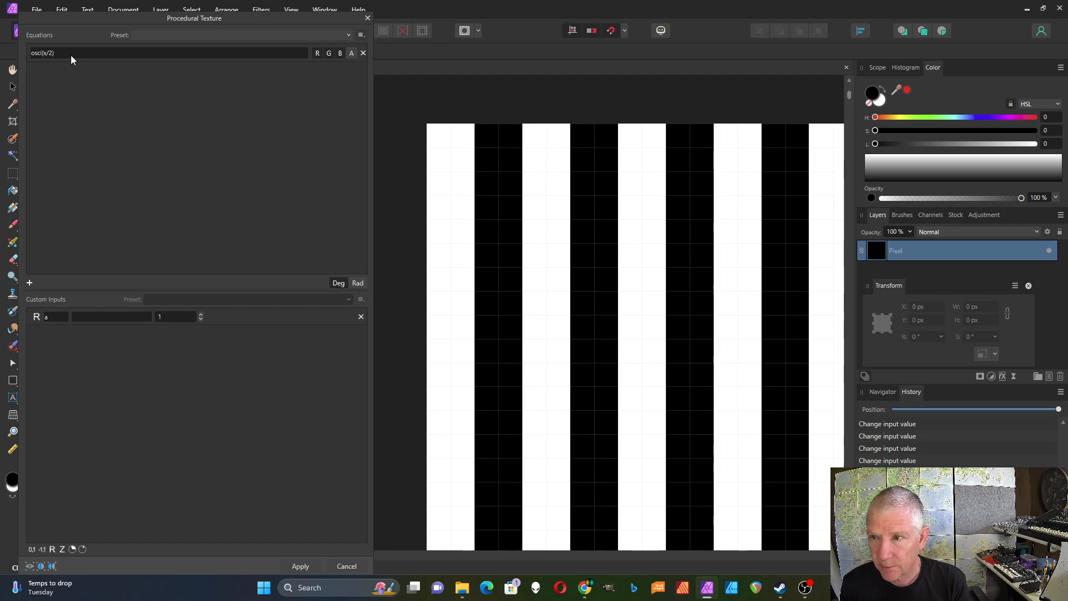
- Add y as a second argument, making osc(x/2,y), then divide it as well to give osc(x/2,y/2)
click(52, 55)
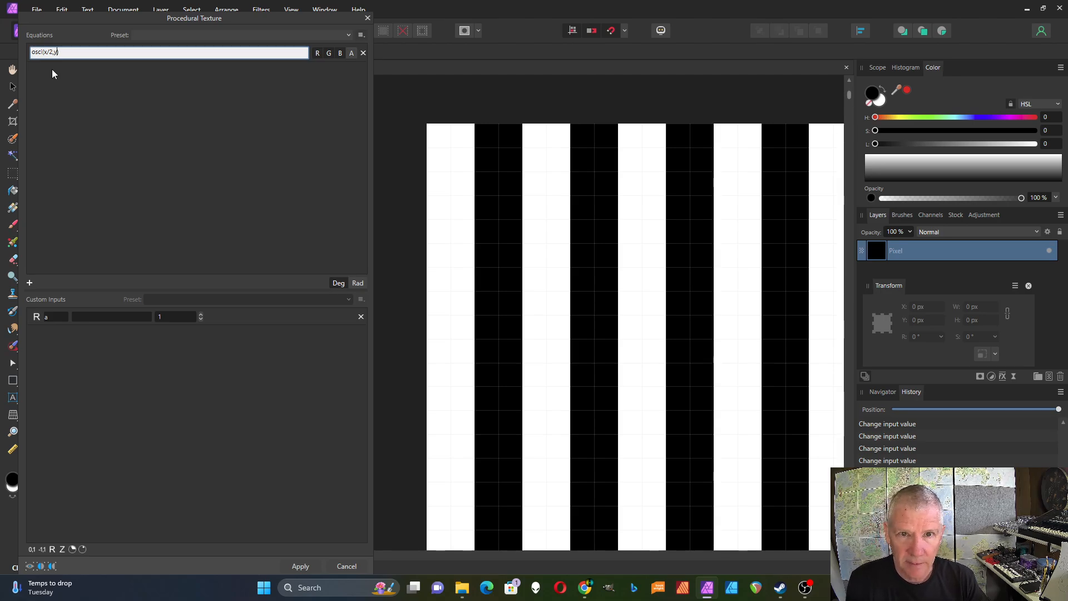
key(Return)
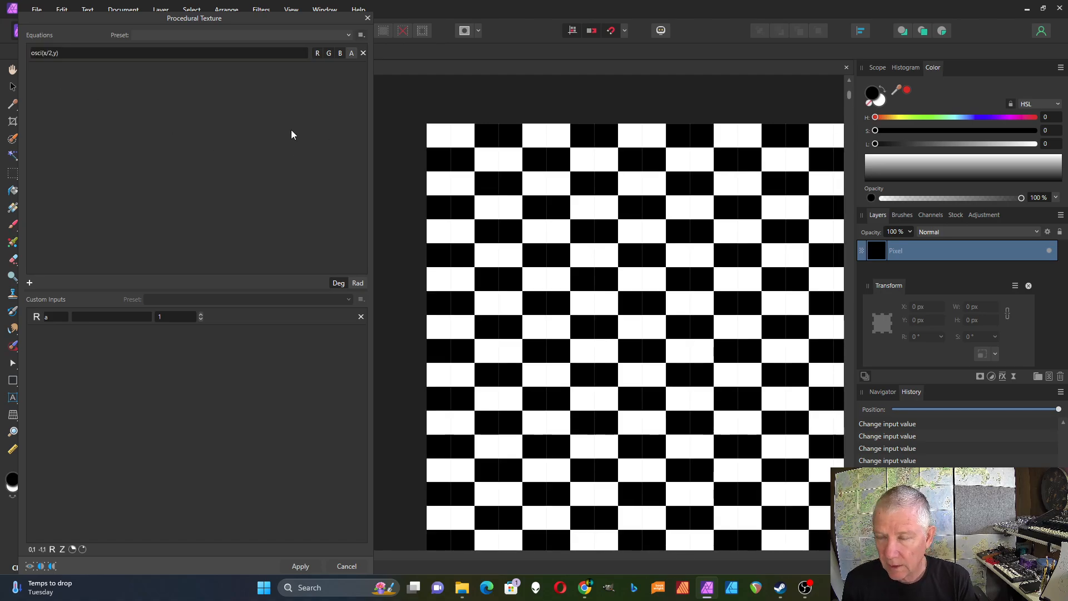
click(51, 53)
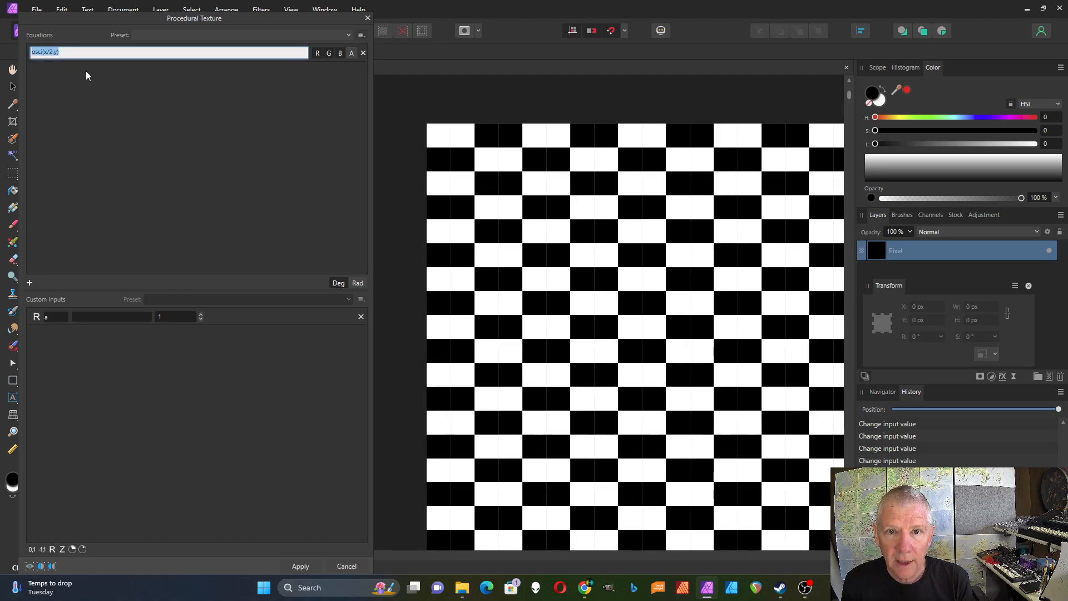
click(109, 78)
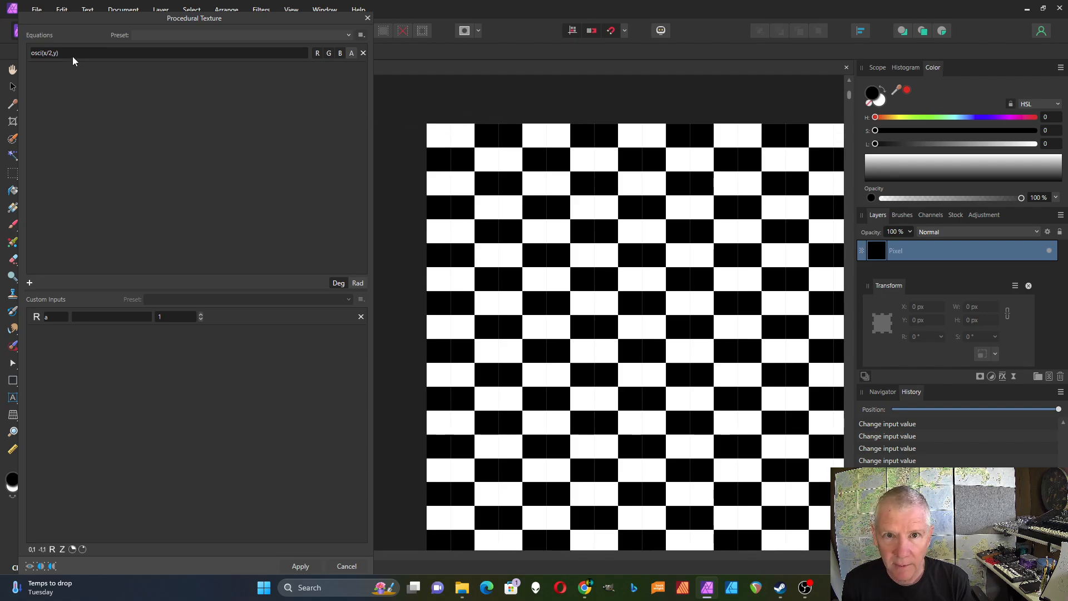
click(57, 54)
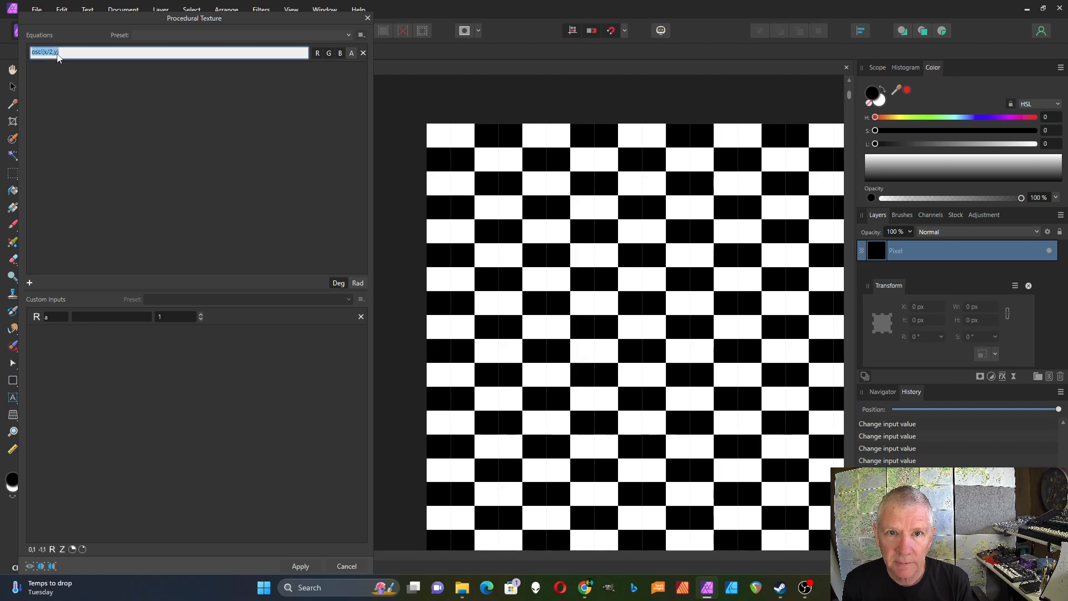
click(57, 53)
text(/2)
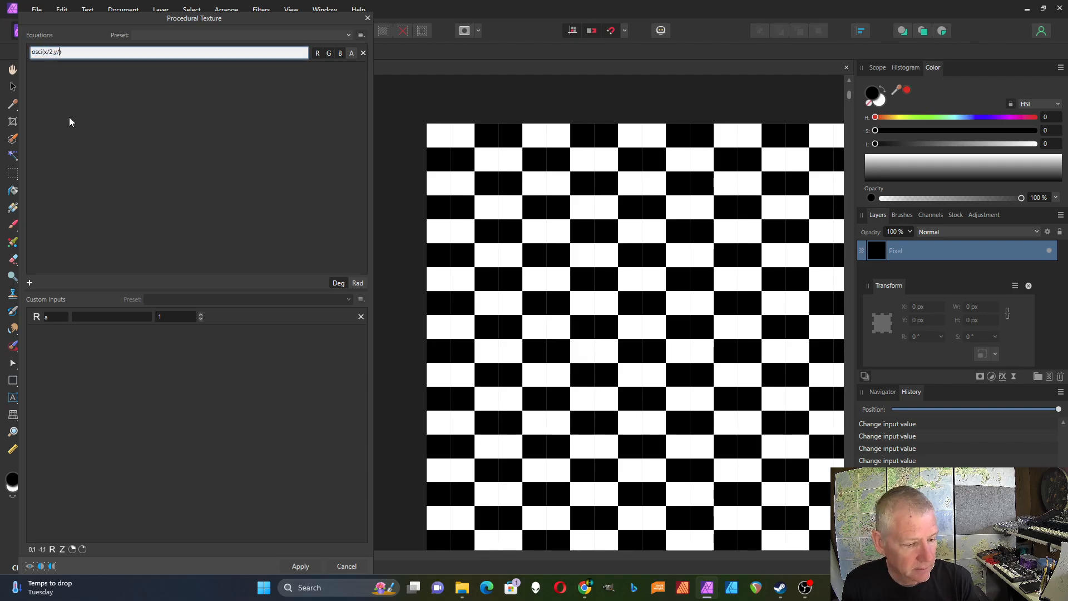
key(Return)
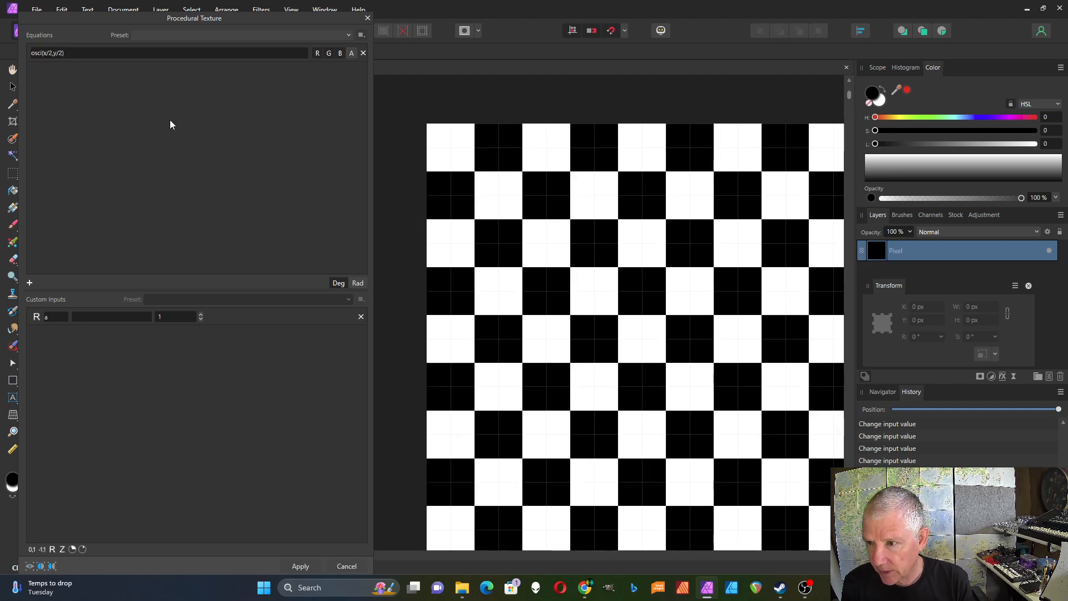
- Change the equation to osc(x/100,y/100)
scroll(537, 304, down, 6)
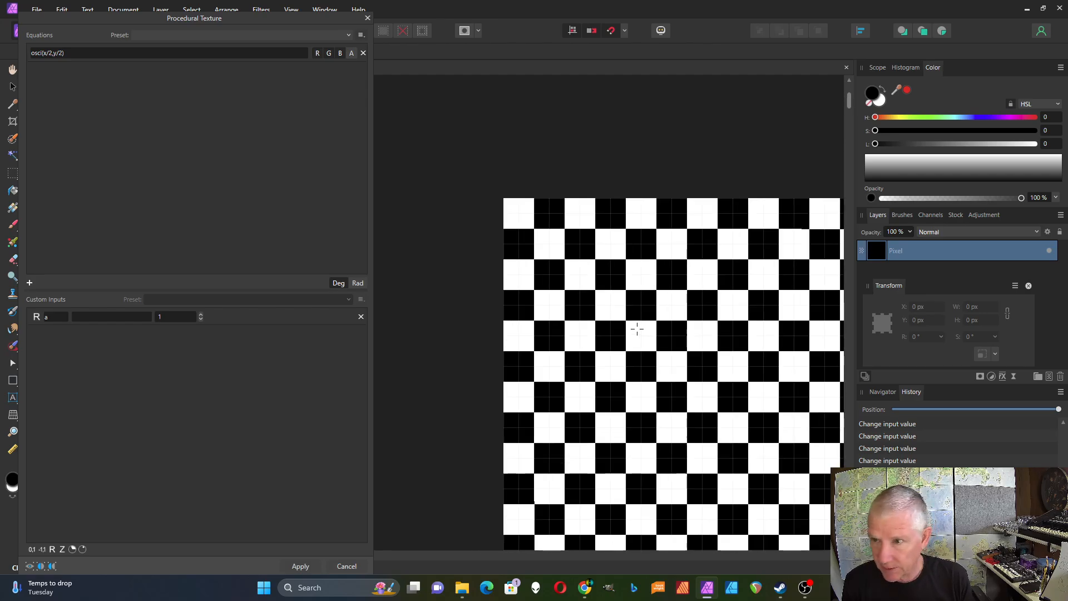
scroll(474, 283, down, 5)
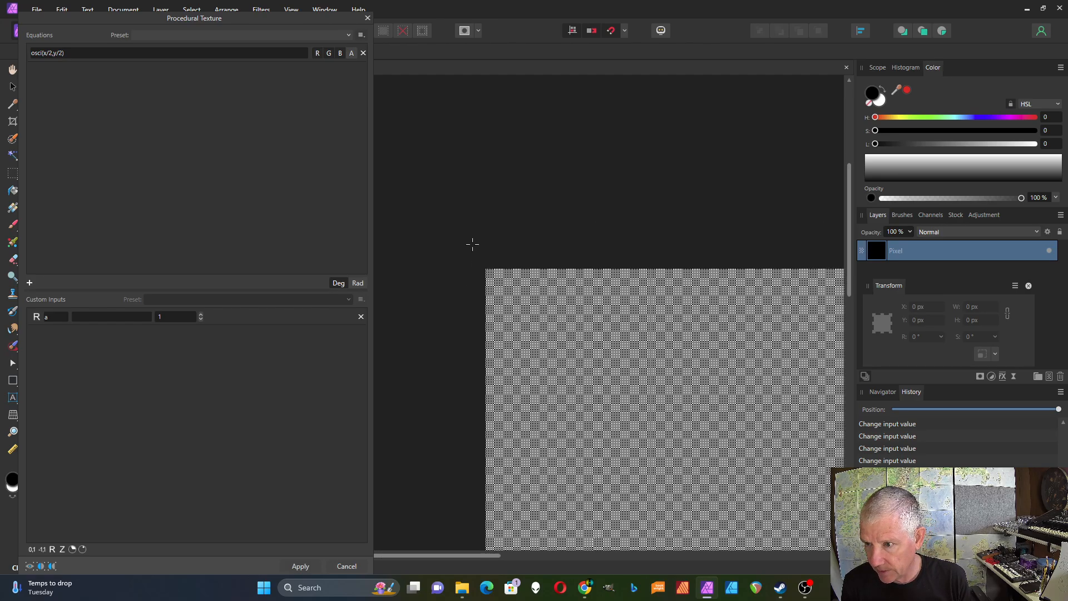
scroll(568, 358, up, 6)
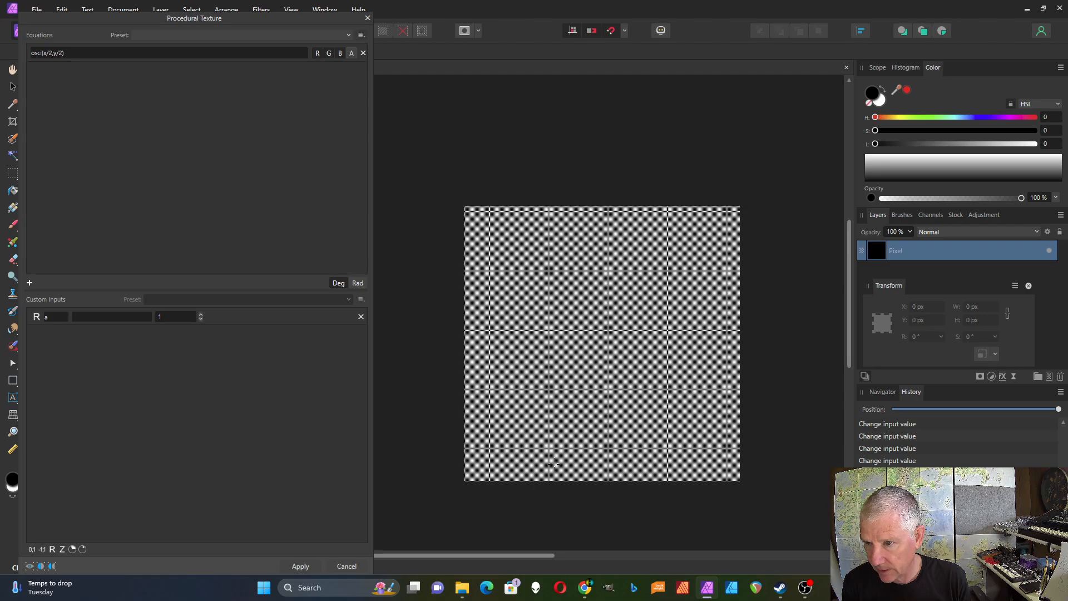
scroll(684, 210, down, 2)
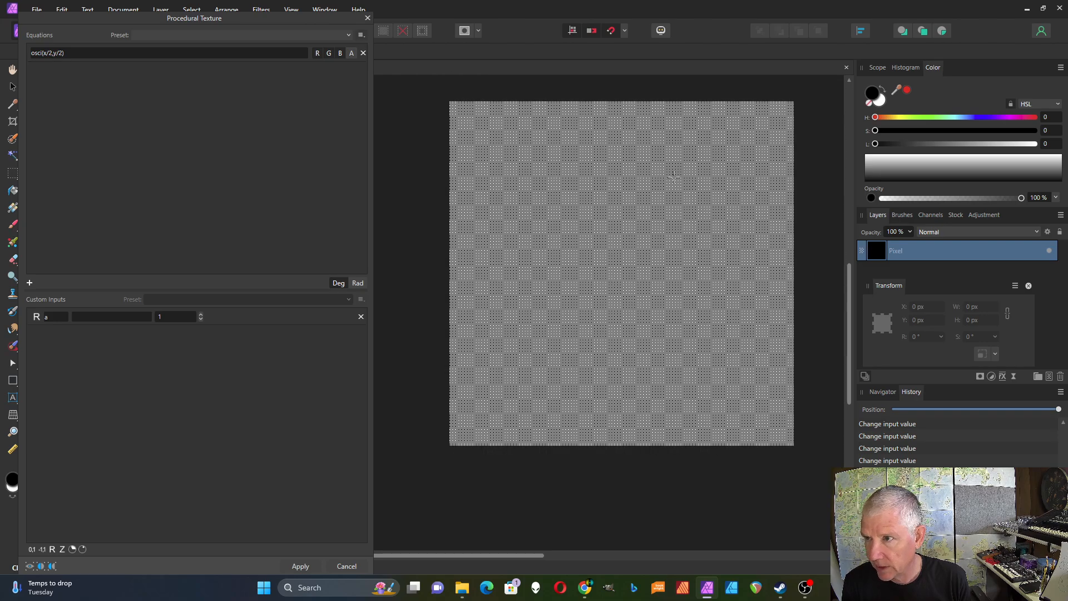
click(52, 55)
click(53, 54)
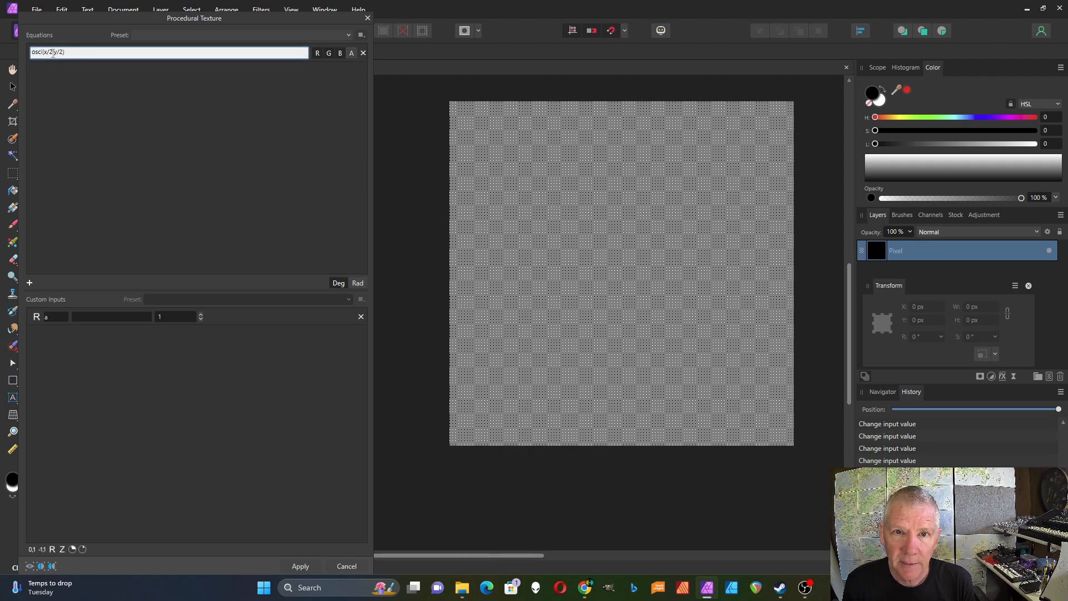
key(BackSpace)
text(100)
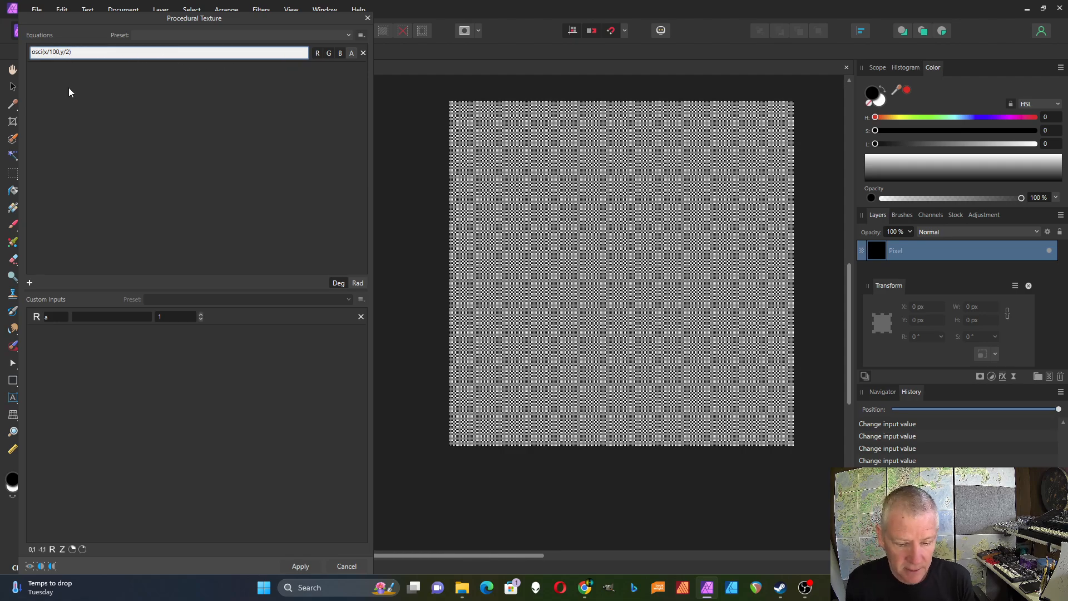
key(BackSpace)
text(100)
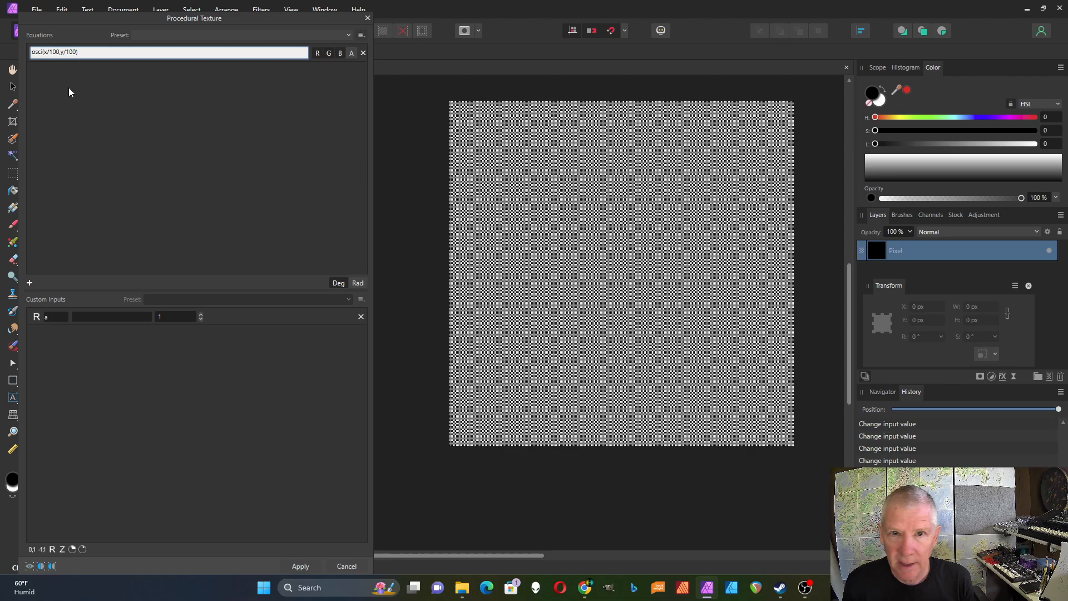
key(Return)
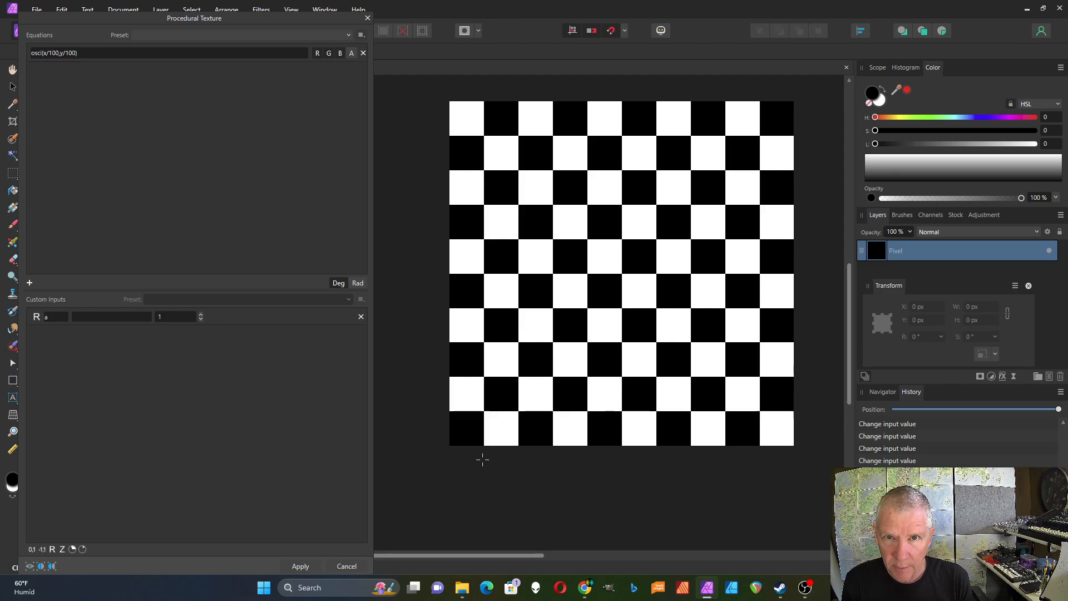
- Change the equation to osc(x*10/1000,y*10/1000)
click(55, 51)
click(54, 51)
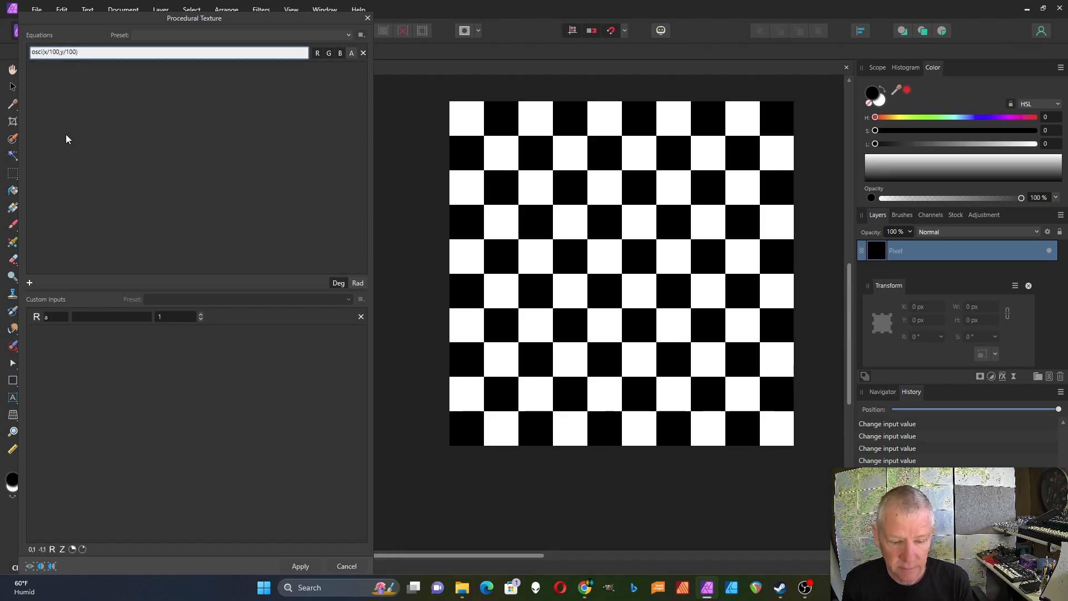
text(0)
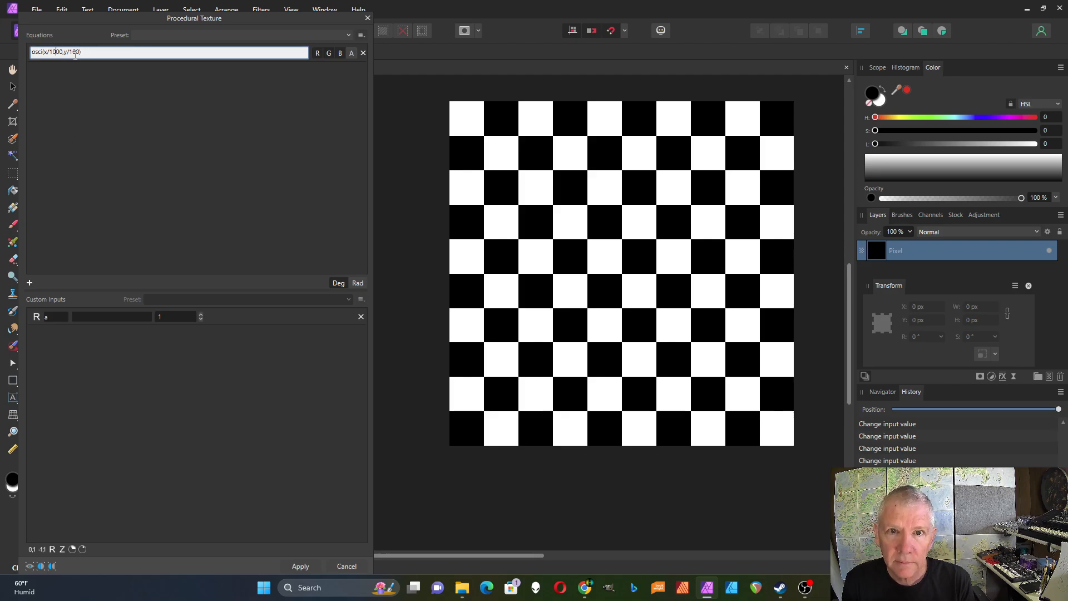
text(0)
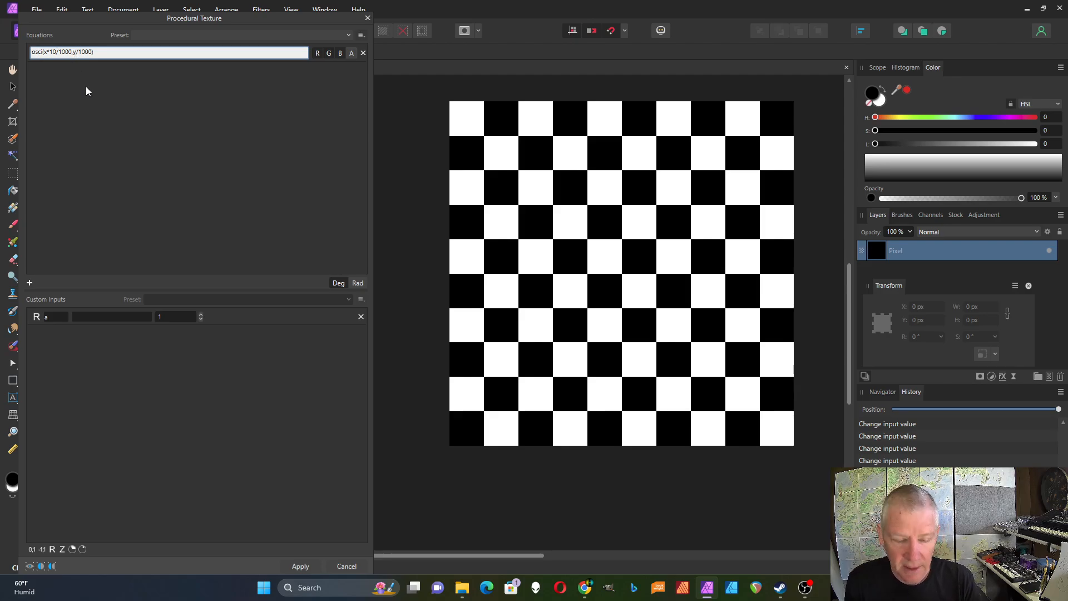
text(10*)
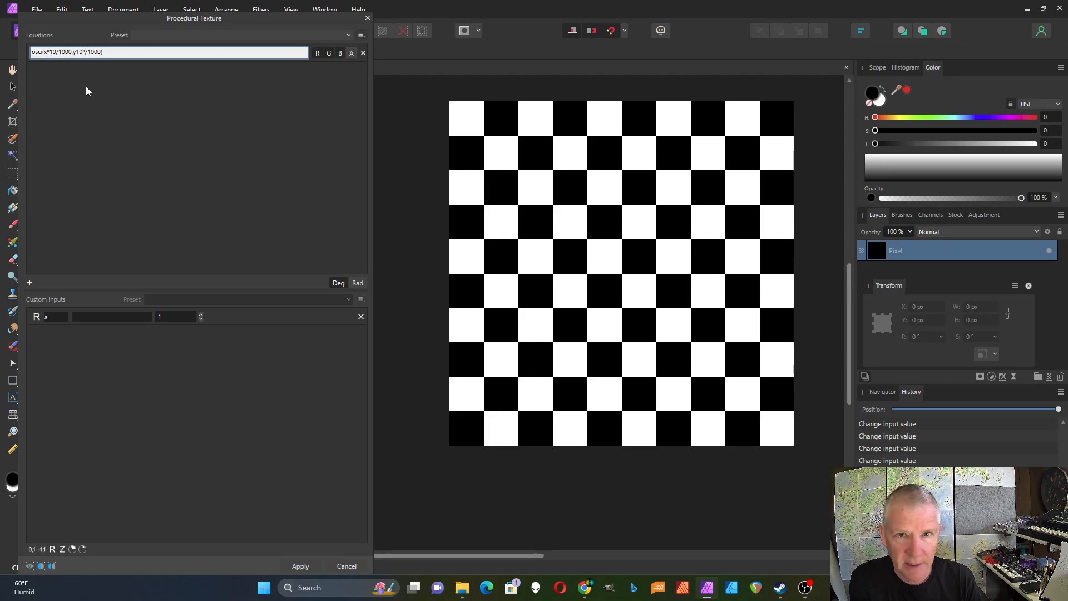
key(BackSpace)
key(BackSpace)
key(BackSpace)
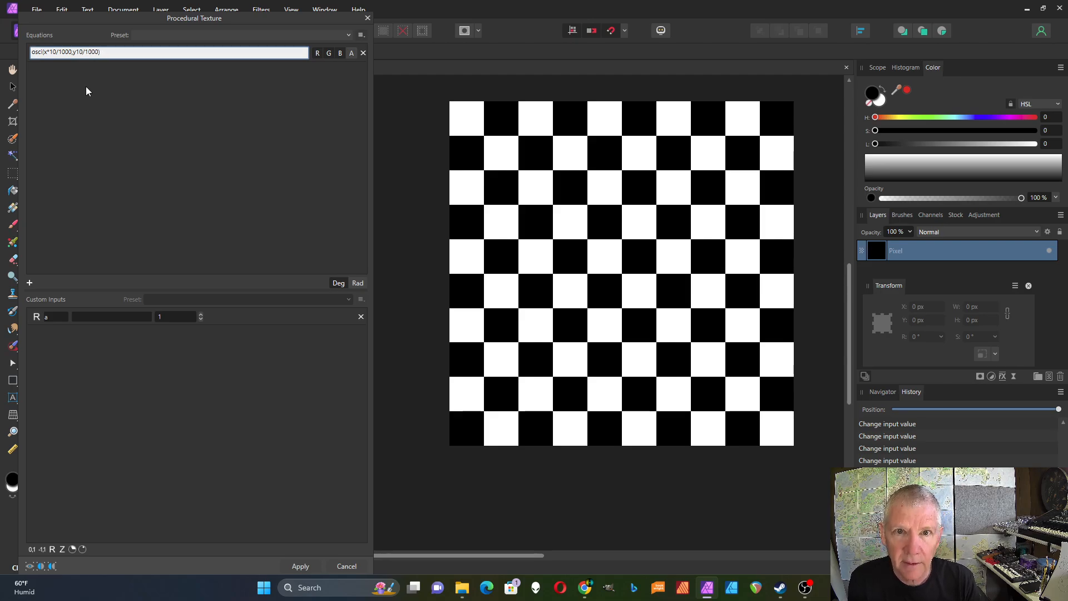
text(*10)
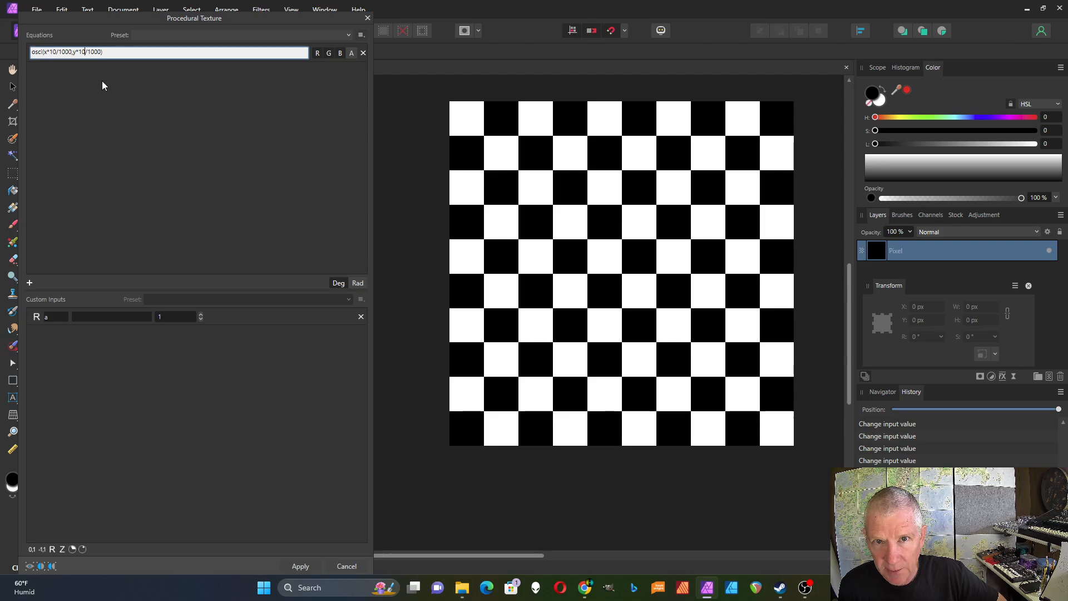
key(Return)
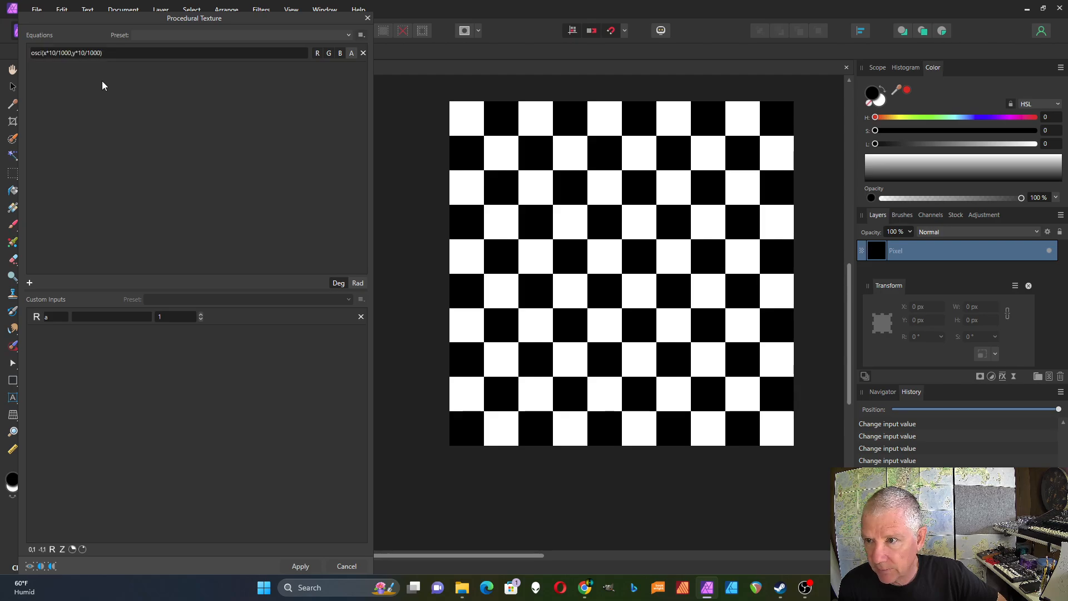
- Change the equation to osc(x*8/1000,y*8/1000)
click(86, 53)
click(85, 53)
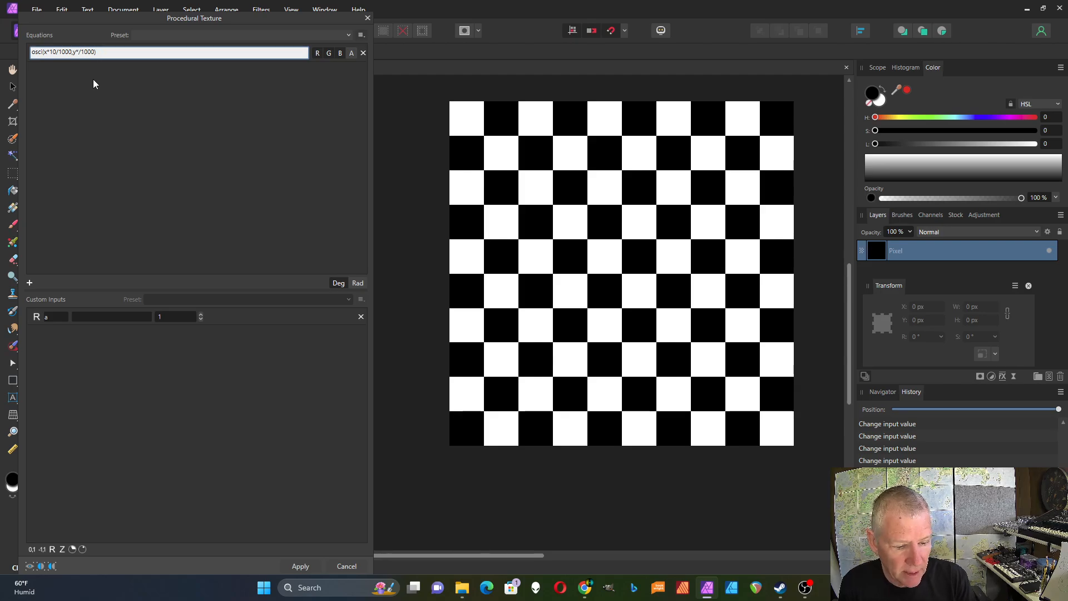
text(8)
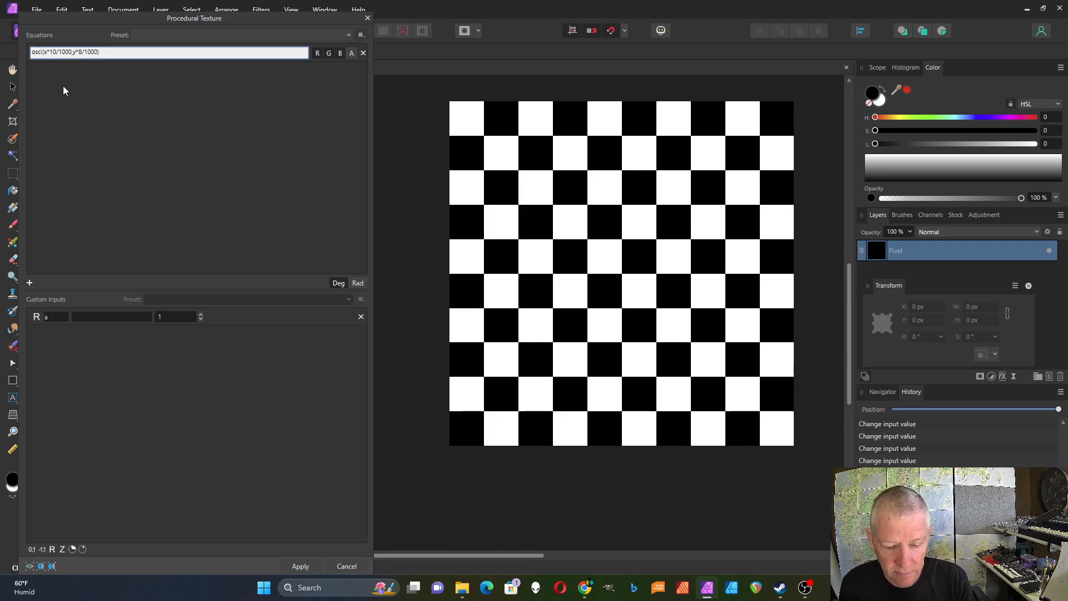
key(BackSpace)
key(BackSpace)
text(8)
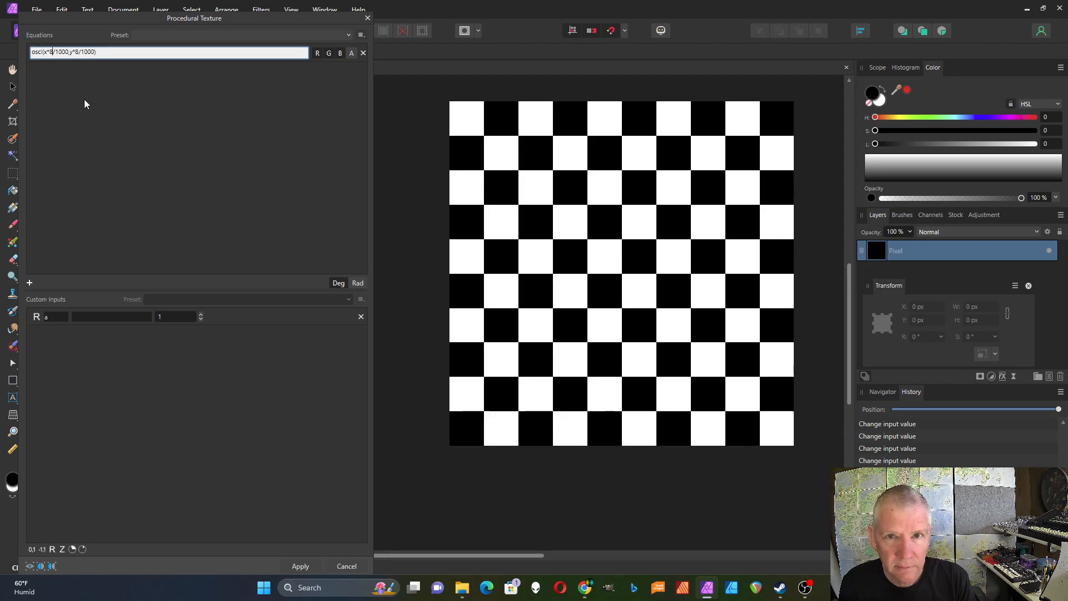
key(Return)
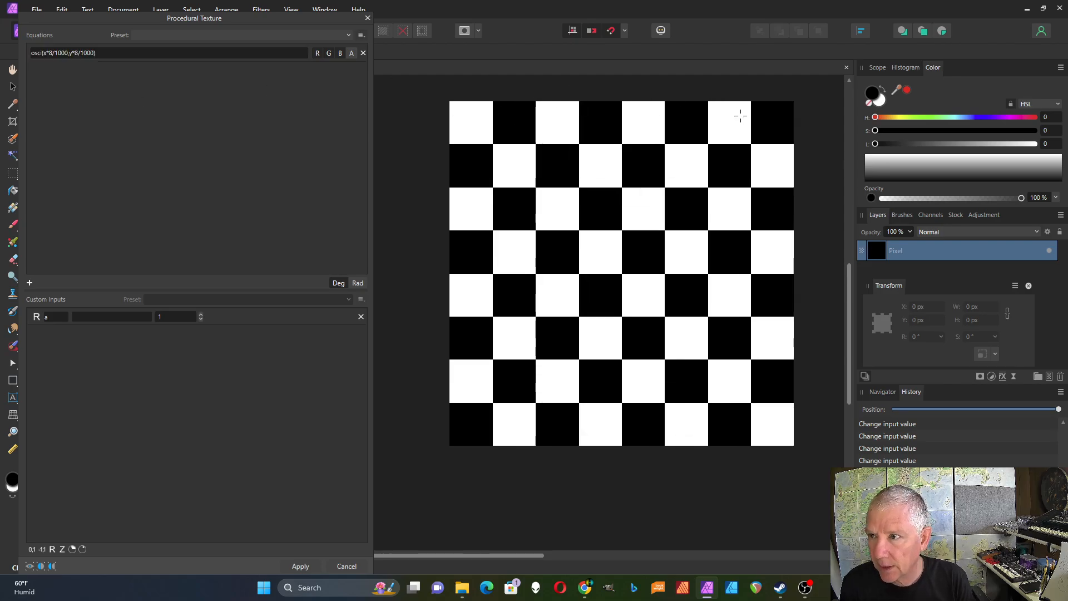
- Change the equation to osc(x*8/w,y*8/w), dividing by the width variable w
click(68, 52)
click(68, 52)
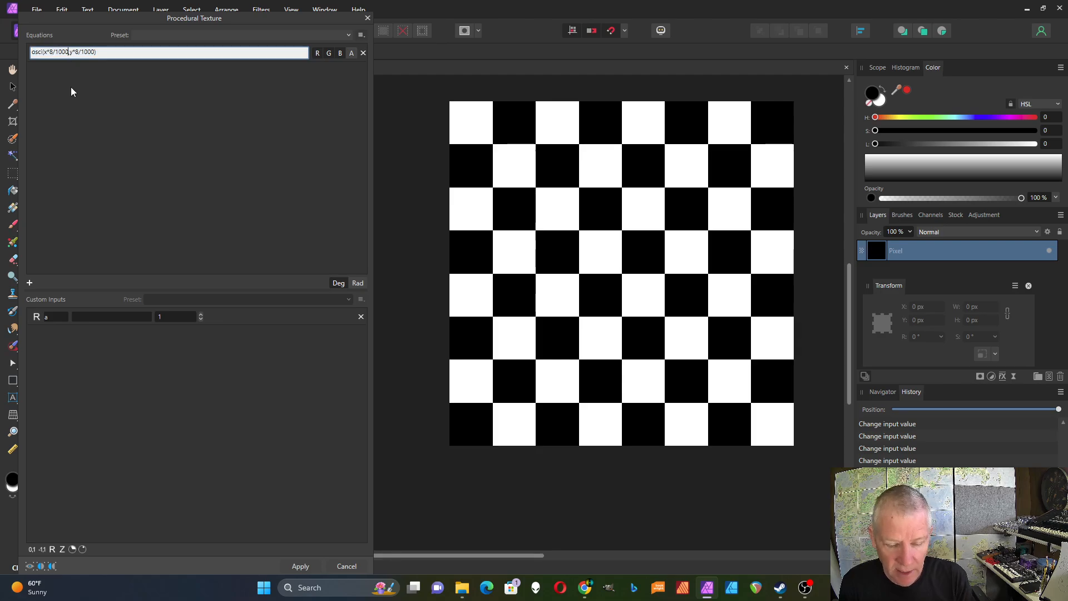
key(BackSpace)
key(BackSpace)
key(BackSpace)
key(BackSpace)
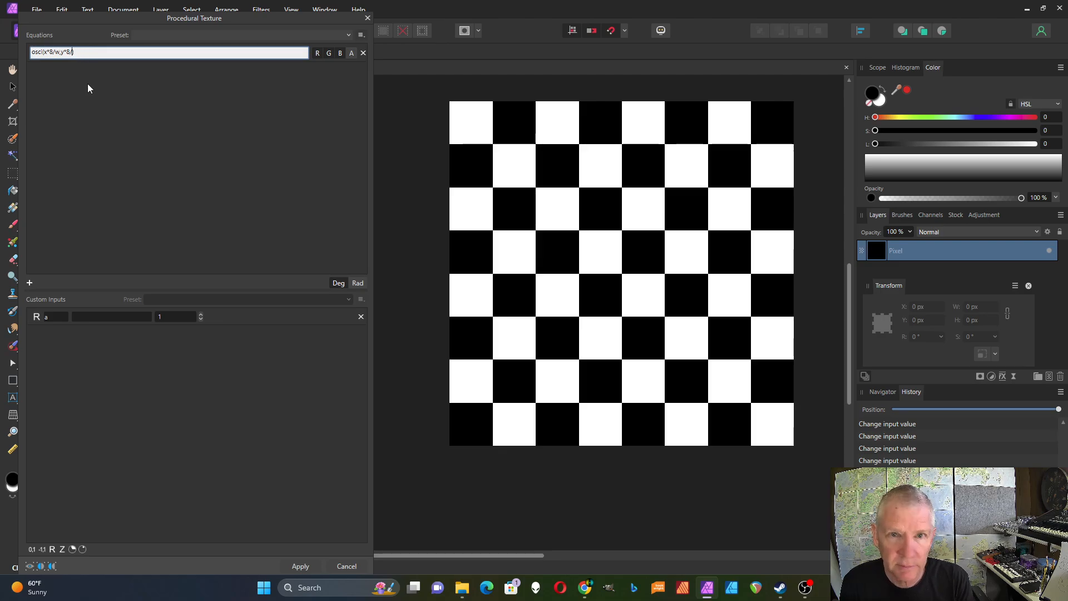
text(w)
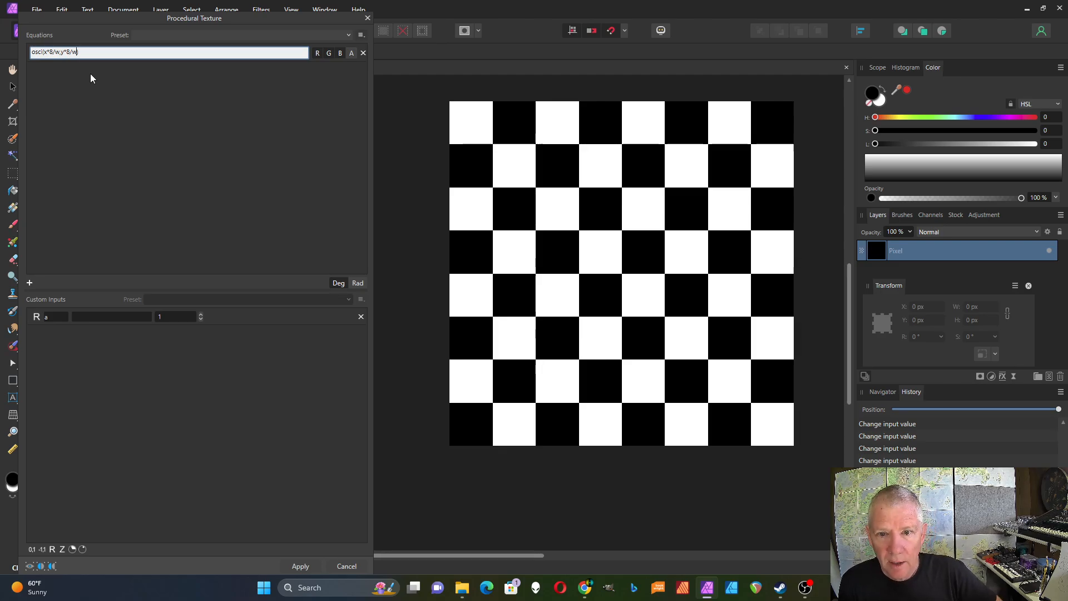
key(Return)
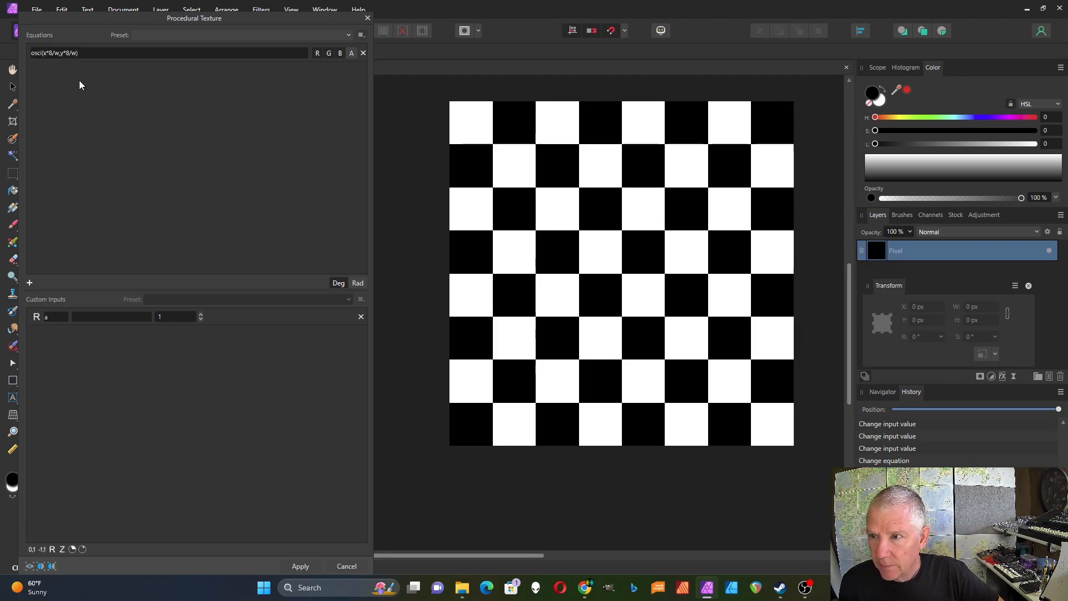
- Replace both 8s with the custom input a, making the equation osc(x*a/w,y*a/w)
click(52, 55)
click(53, 52)
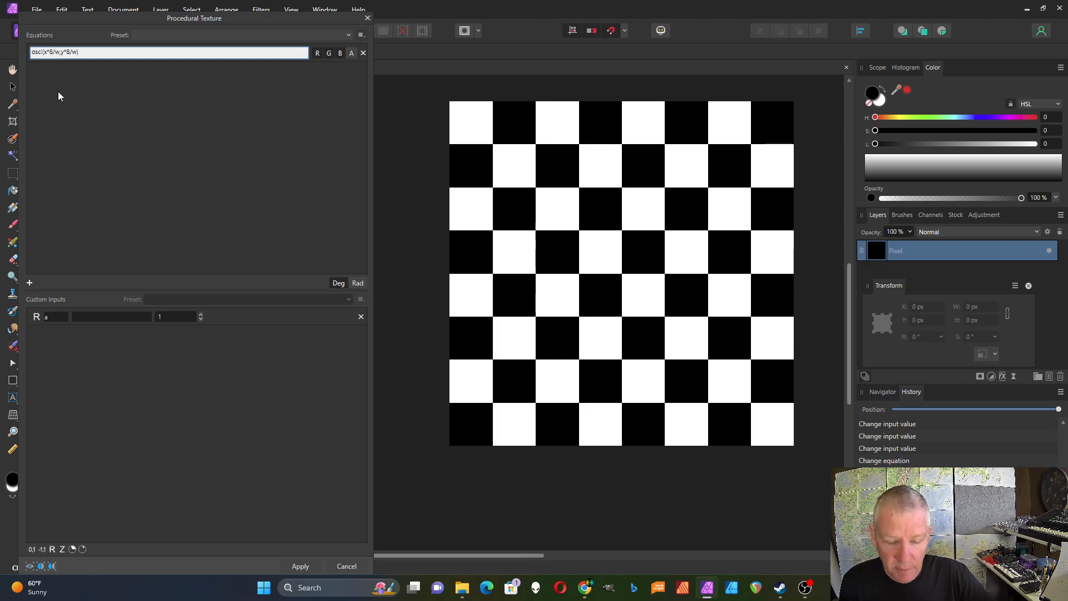
key(BackSpace)
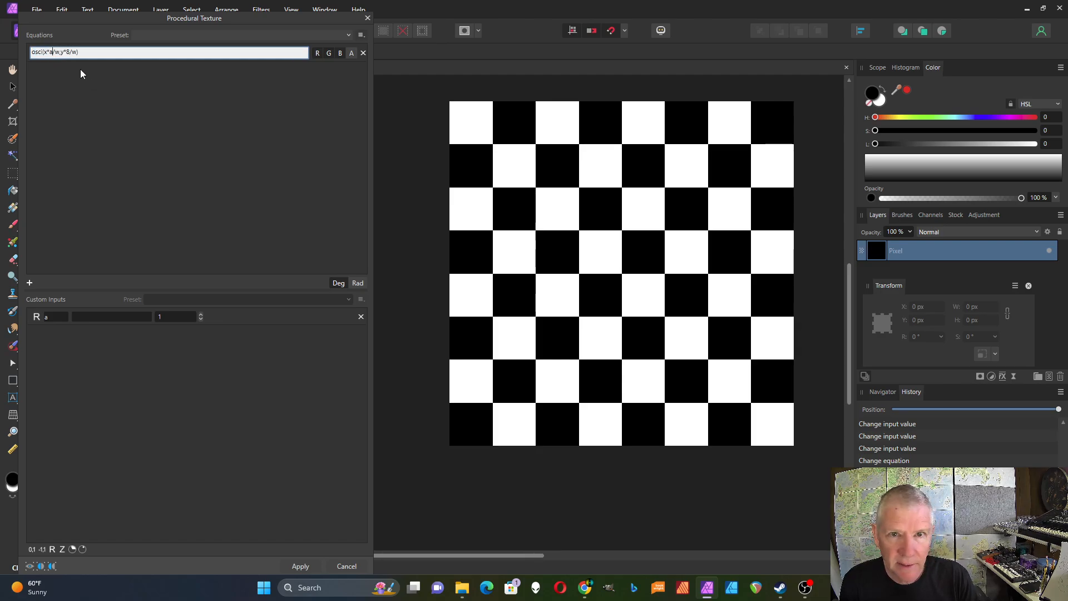
text(a)
click(69, 52)
key(BackSpace)
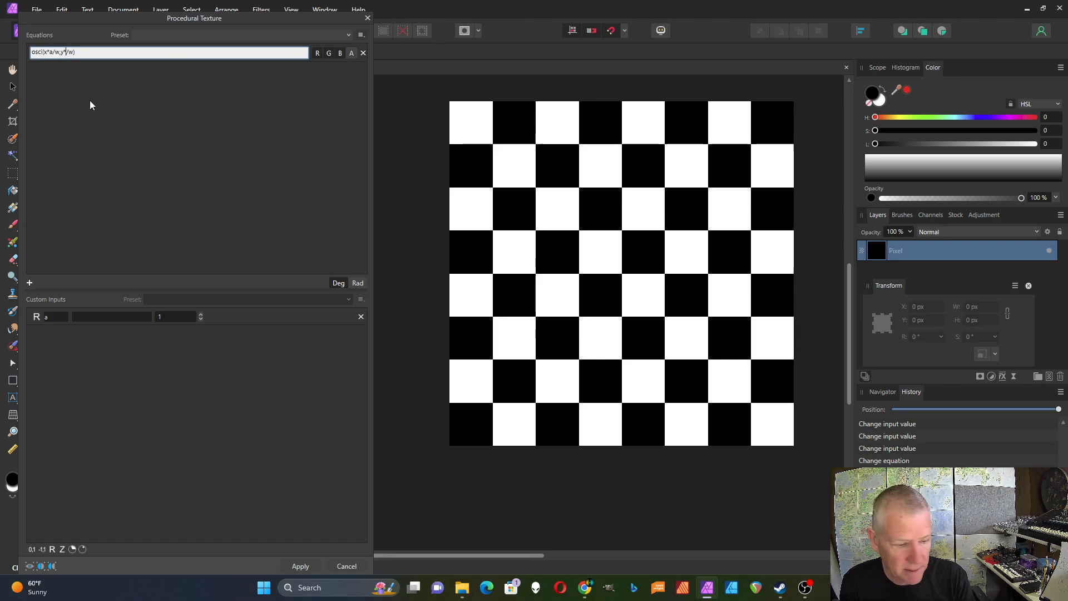
text(a)
key(Return)
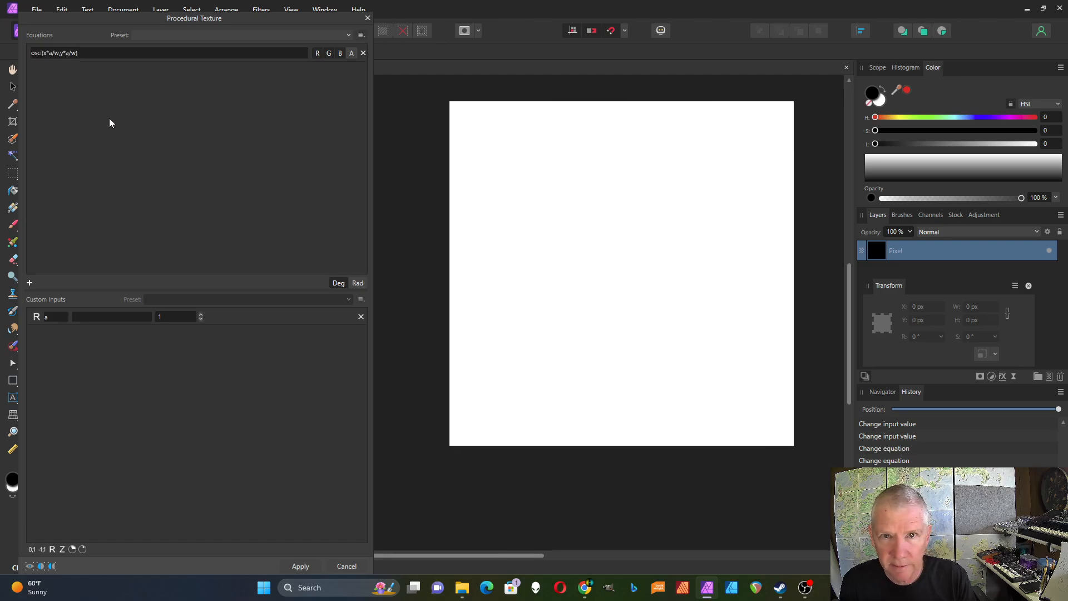
- Increase the custom input a to 4
click(200, 313)
click(200, 314)
click(201, 314)
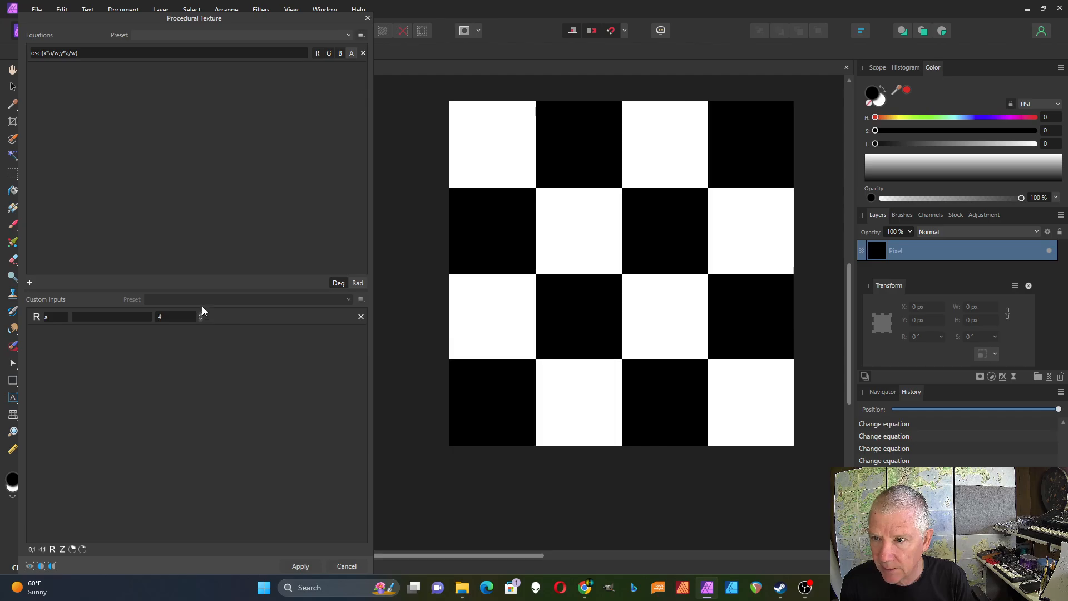